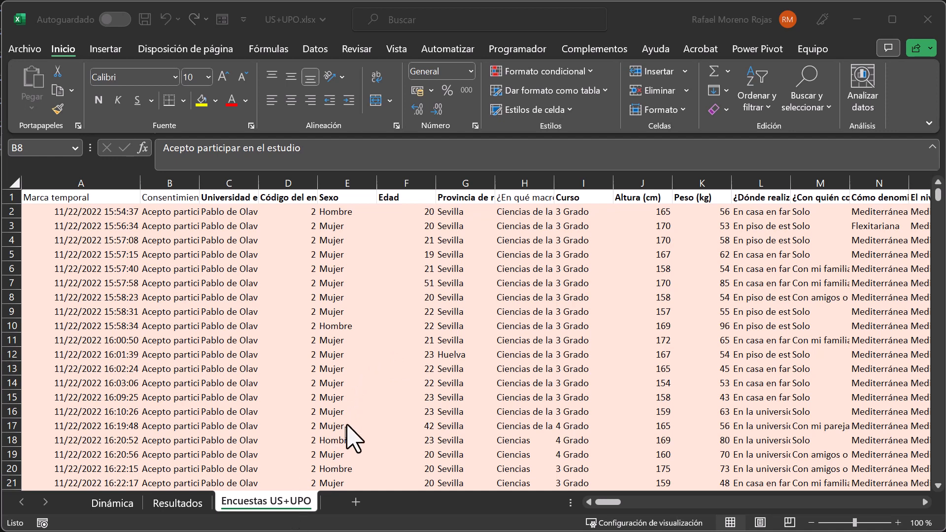
left_click(347, 321)
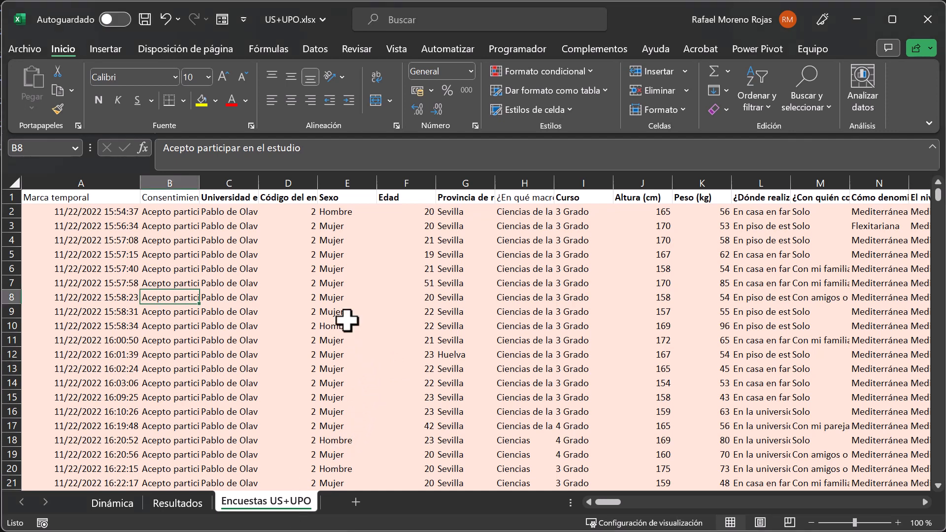
left_click(329, 299)
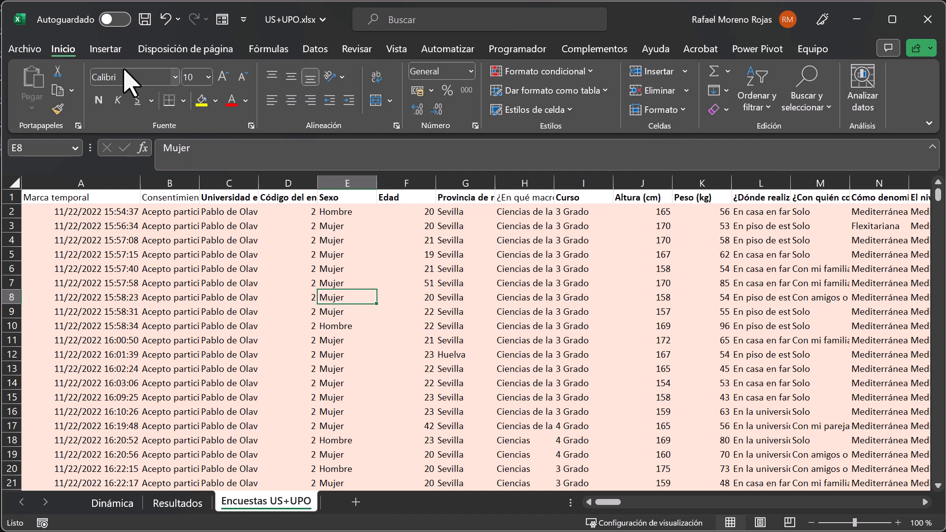
left_click(105, 50)
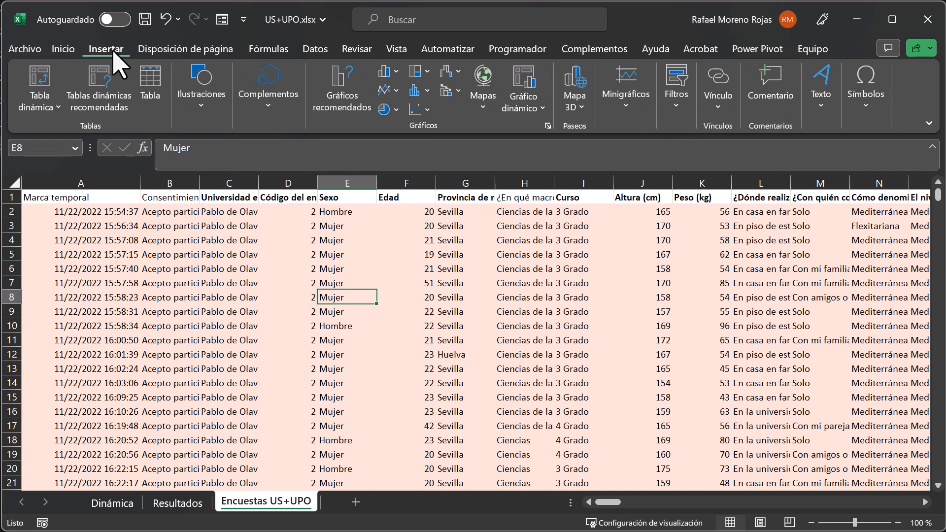
left_click(38, 86)
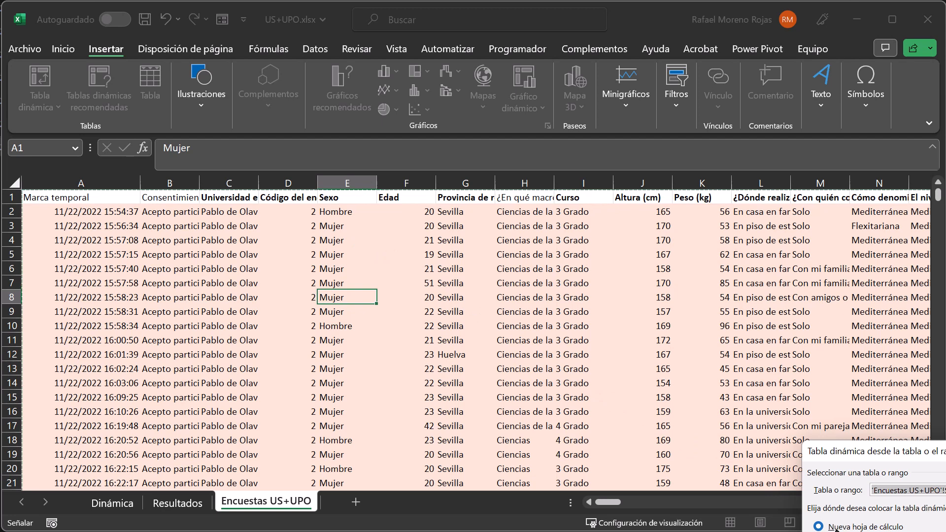
left_click_drag(874, 454, 557, 268)
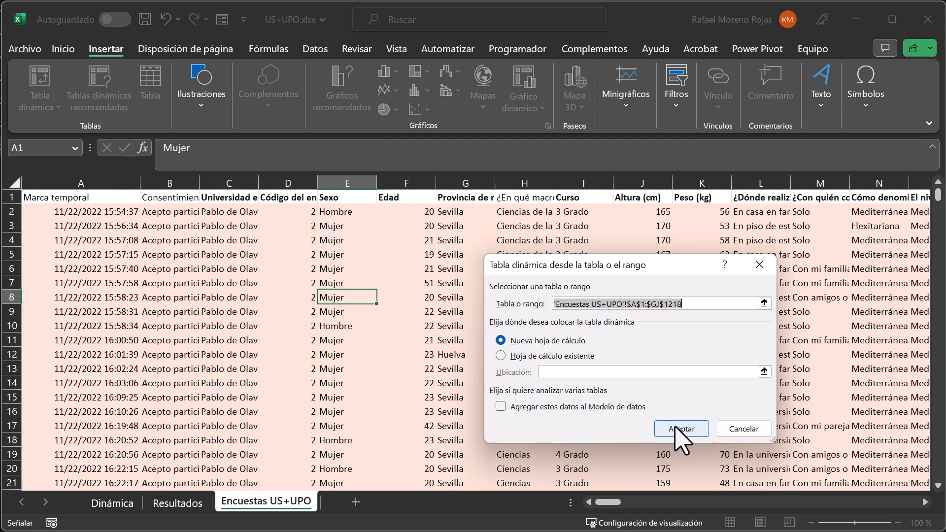
left_click(744, 429)
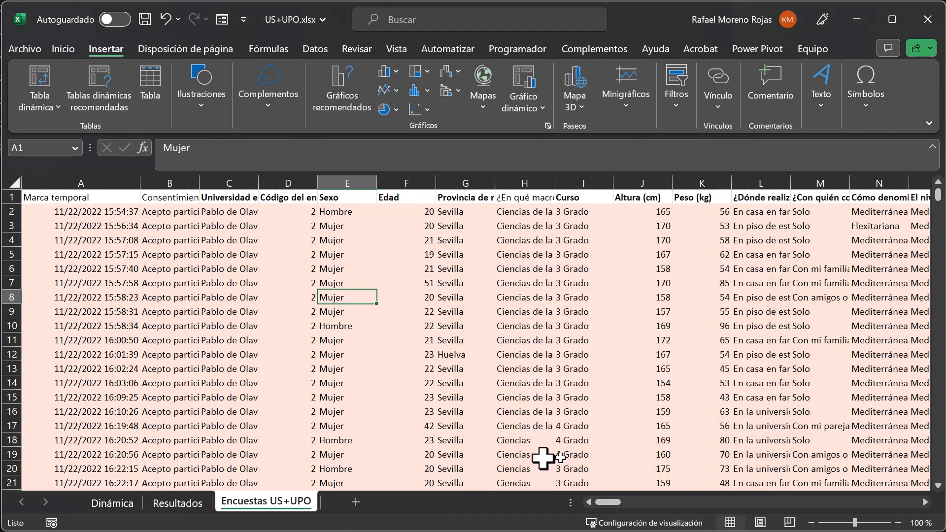
On the Dinámica sheet, add Marca temporal to the pivot table's values and Consentimiento informado to its filters.
left_click(112, 507)
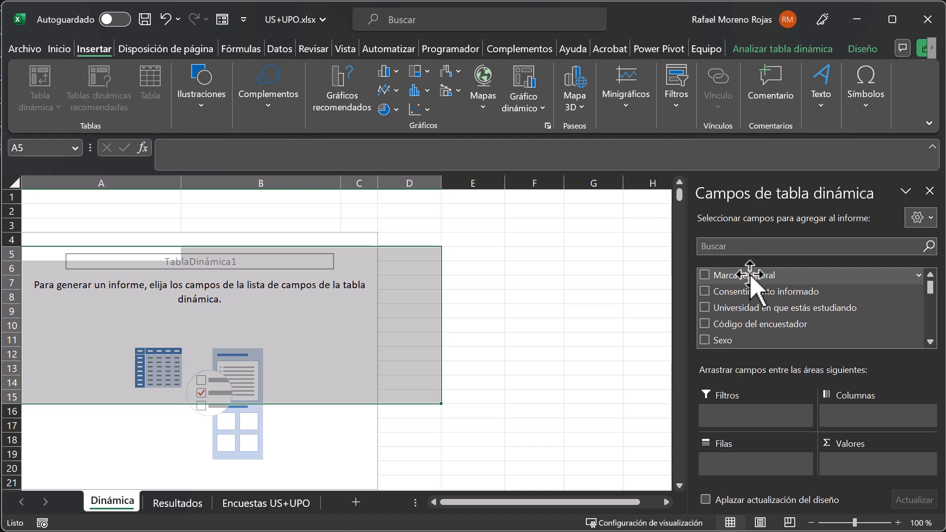
left_click_drag(749, 275, 864, 456)
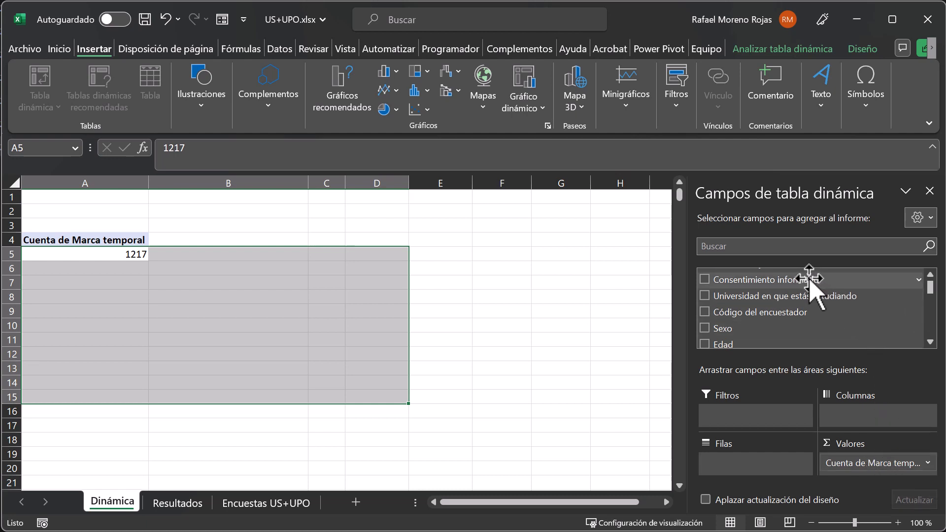
left_click_drag(809, 279, 743, 419)
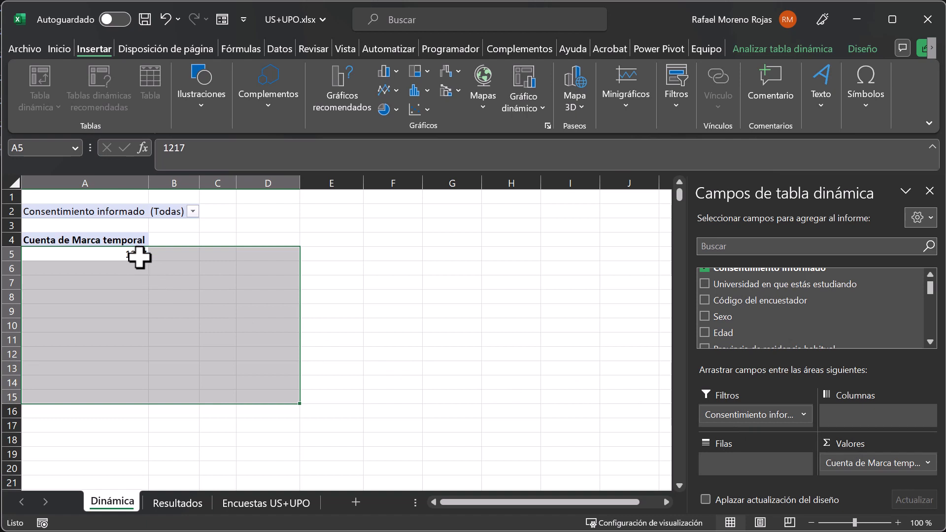
Filter the pivot table's Consentimiento informado field to "Acepto participar en el estudio".
left_click(194, 212)
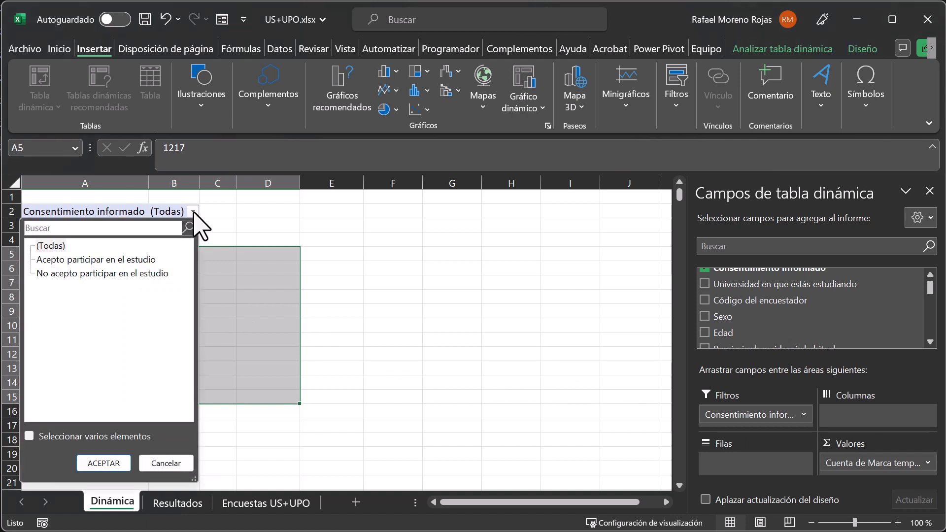
left_click(106, 260)
left_click(105, 465)
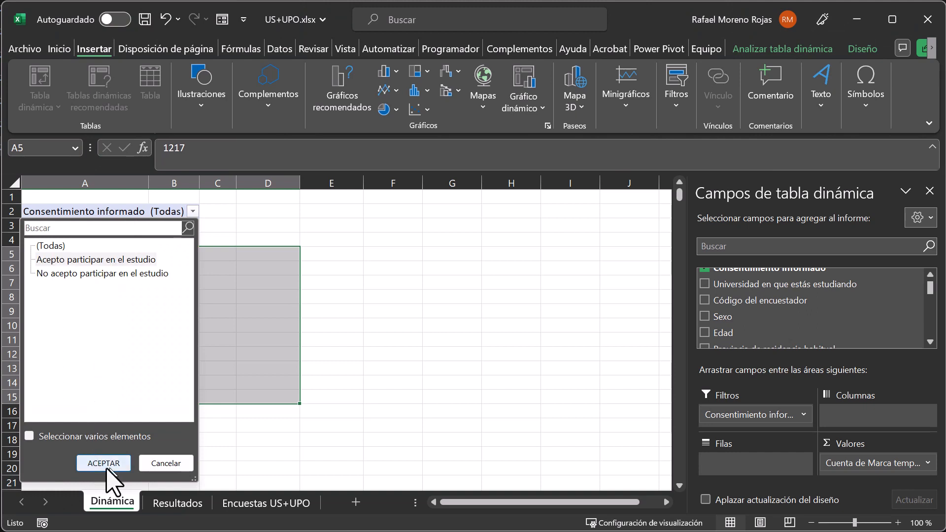
left_click(104, 464)
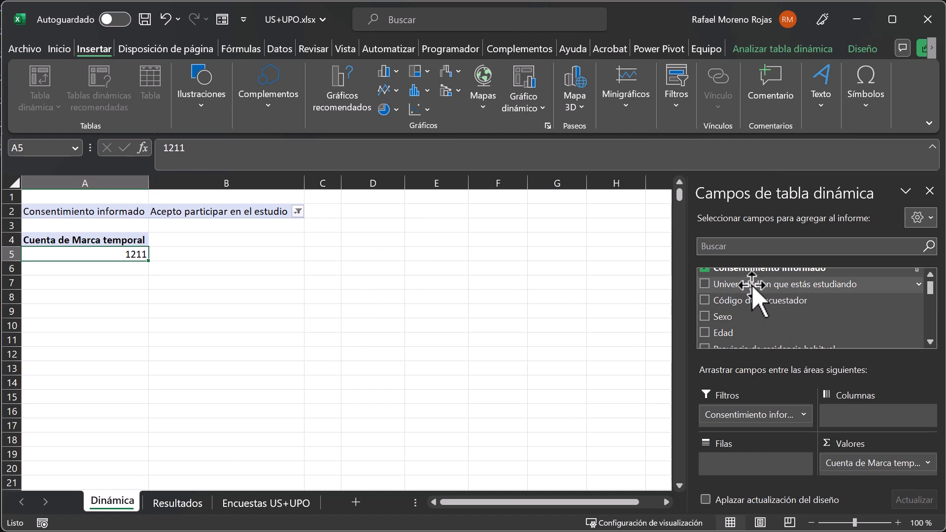
Add the field Universidad en que estás estudiando to the pivot table's columns.
left_click_drag(752, 286, 869, 423)
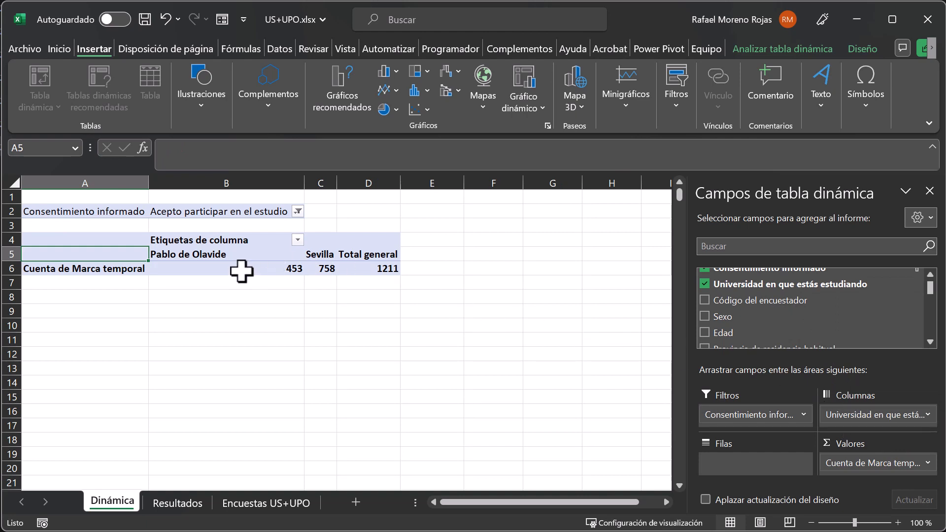
mouse_move(240, 270)
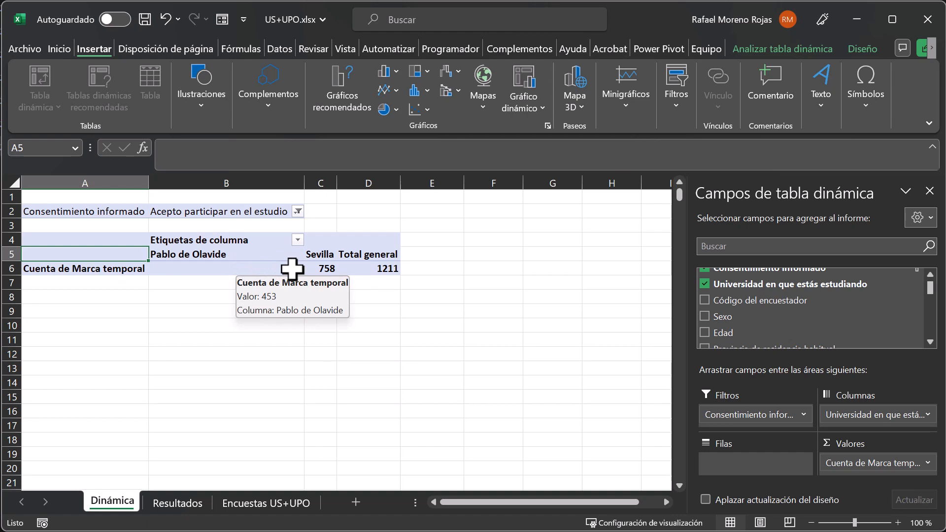
mouse_move(320, 268)
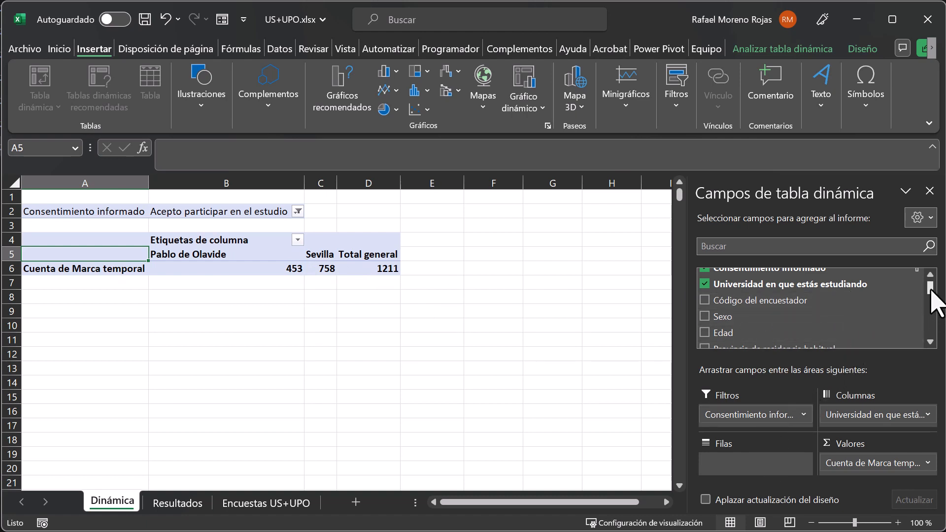
Add the survey question beginning "En conjunto ¿cuántas raciones de golosinas" to the pivot table's rows.
left_click(929, 341)
left_click(929, 342)
left_click(929, 341)
left_click(929, 341)
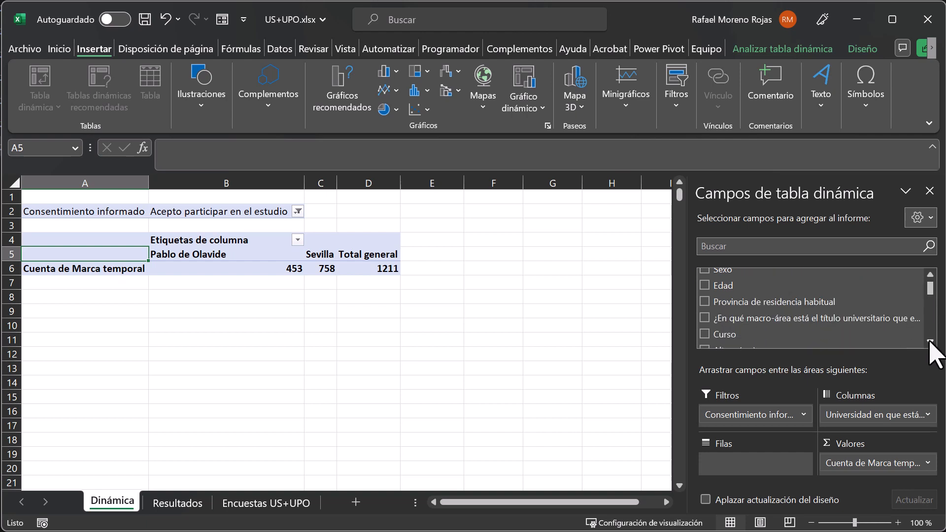
scroll(784, 295, "down", 5)
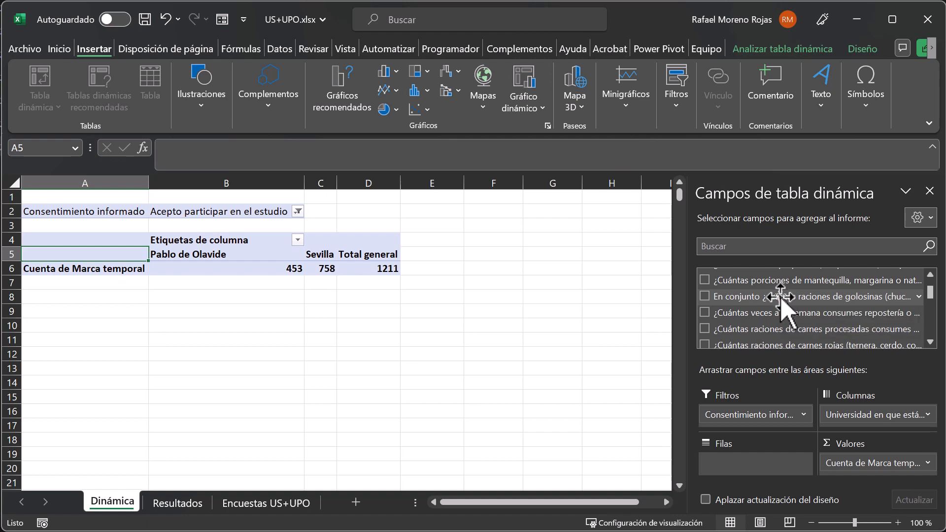
left_click_drag(784, 297, 763, 480)
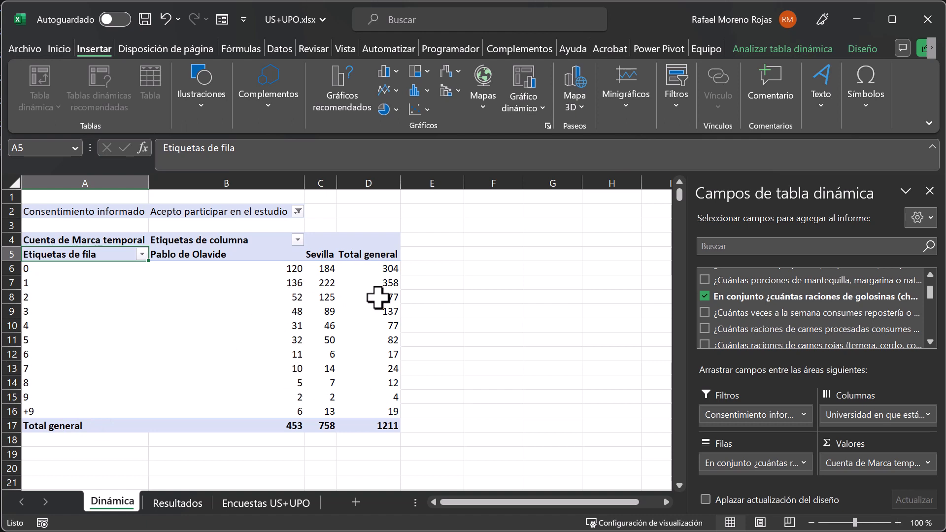
mouse_move(290, 274)
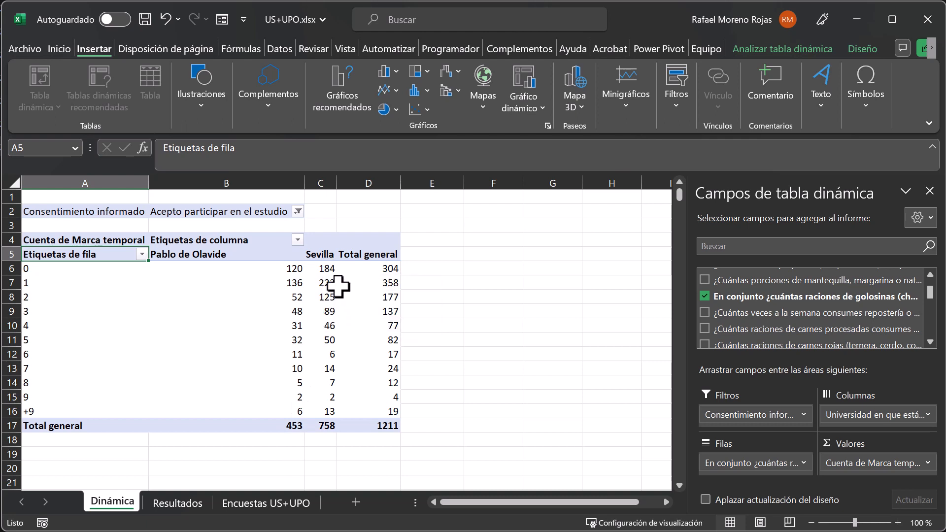
mouse_move(338, 285)
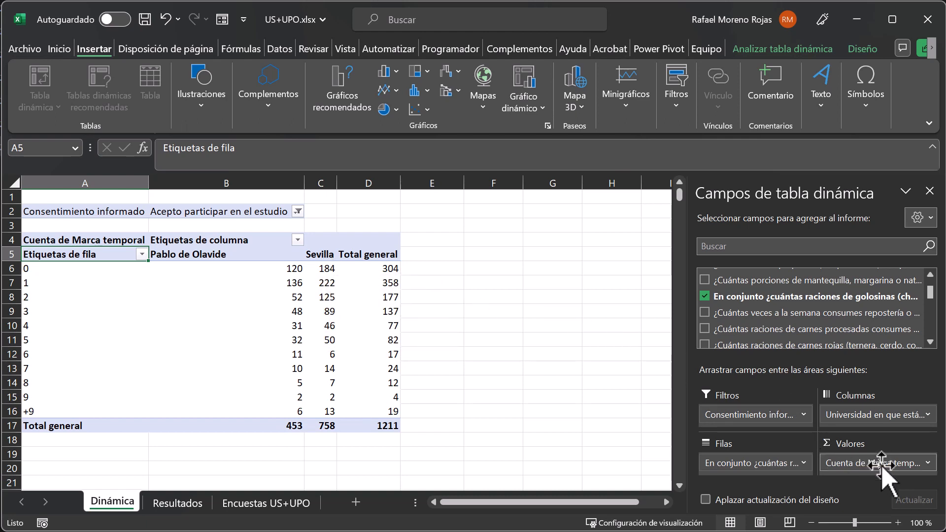
Set the Cuenta de Marca temporal value field to show values as % del total de columnas.
left_click(926, 463)
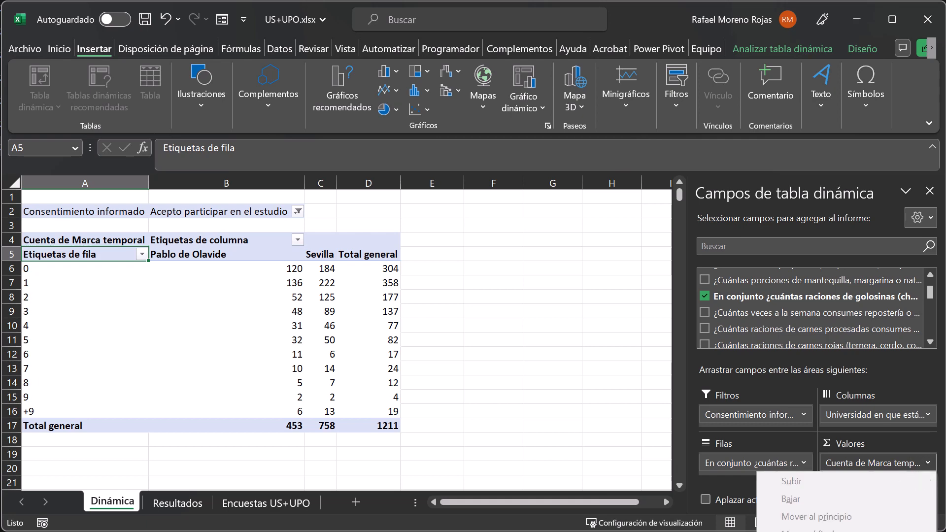
left_click(837, 531)
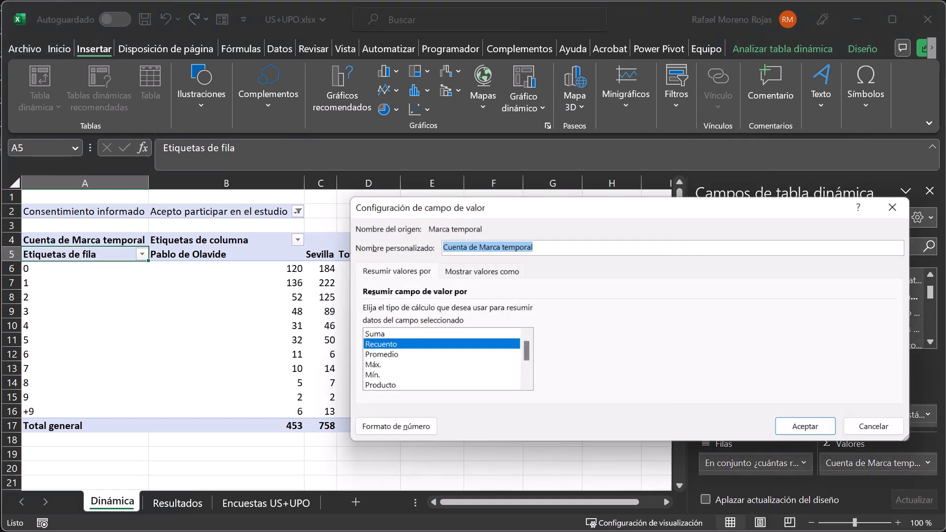
left_click(481, 272)
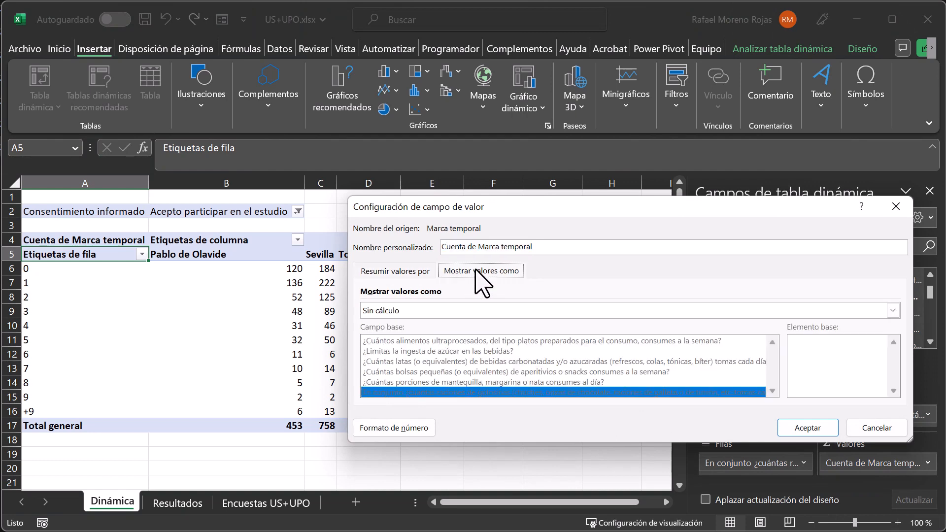
left_click(451, 313)
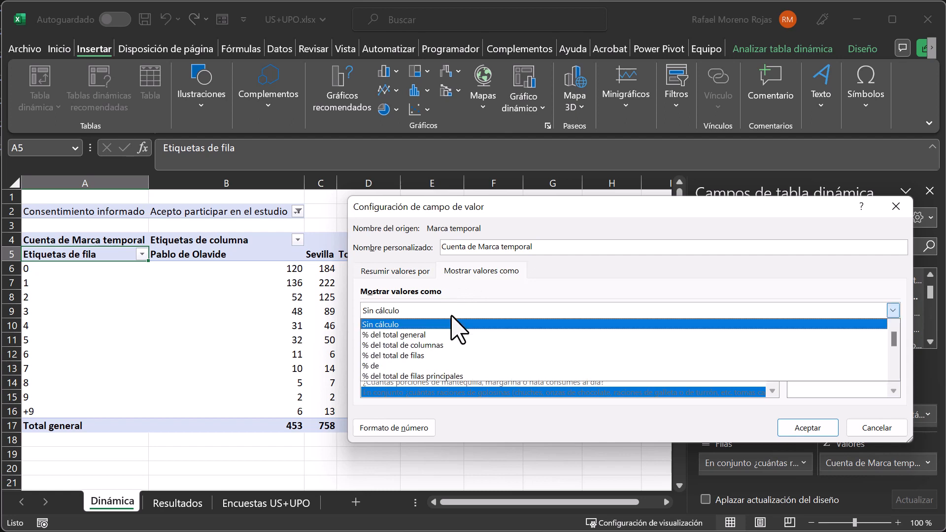
left_click(443, 346)
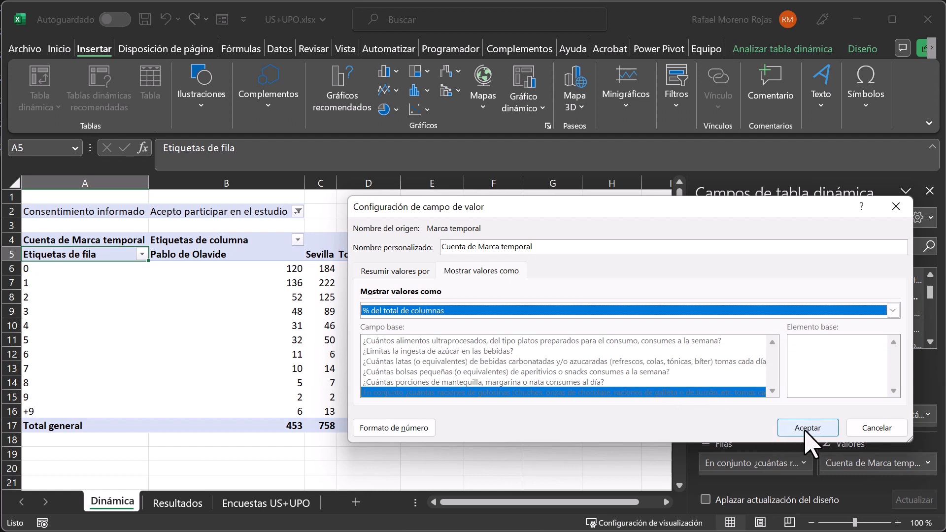
Format the value field's numbers as Porcentaje with 0 decimal places and apply the value field settings.
left_click(419, 428)
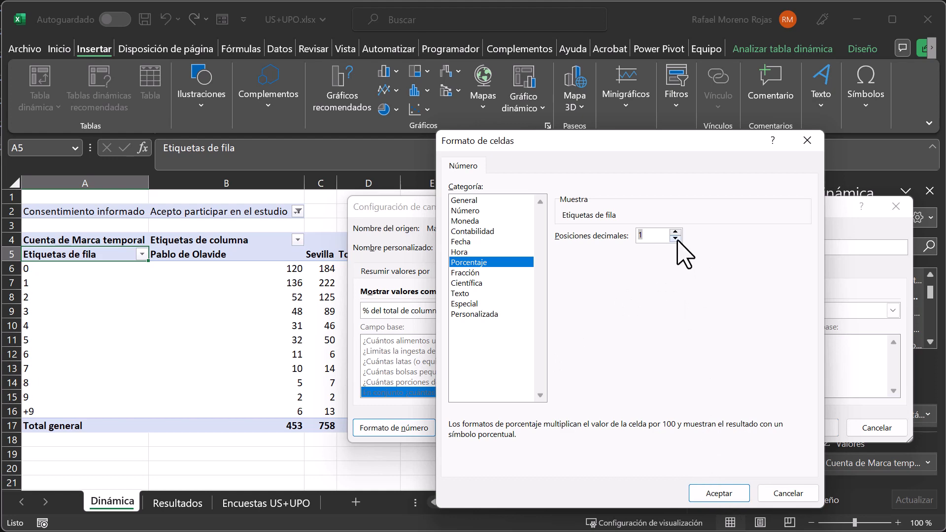
left_click(723, 492)
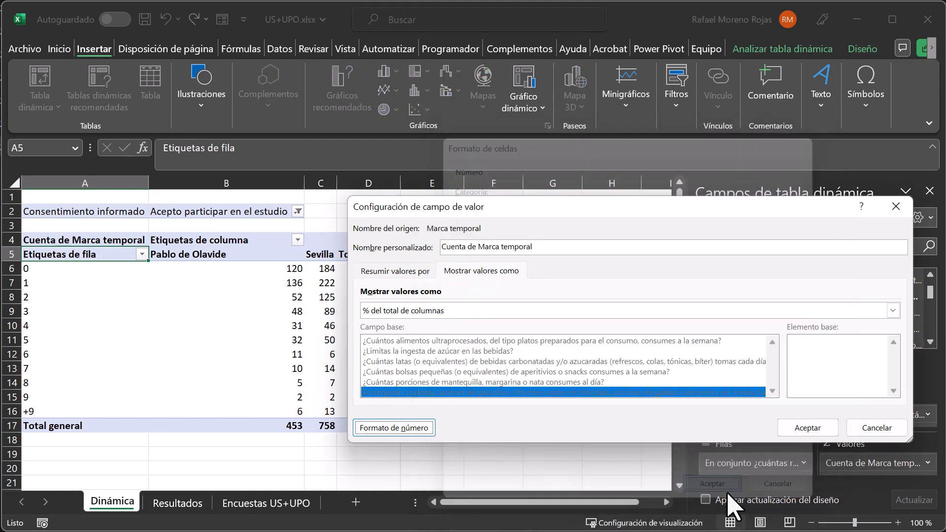
left_click(801, 427)
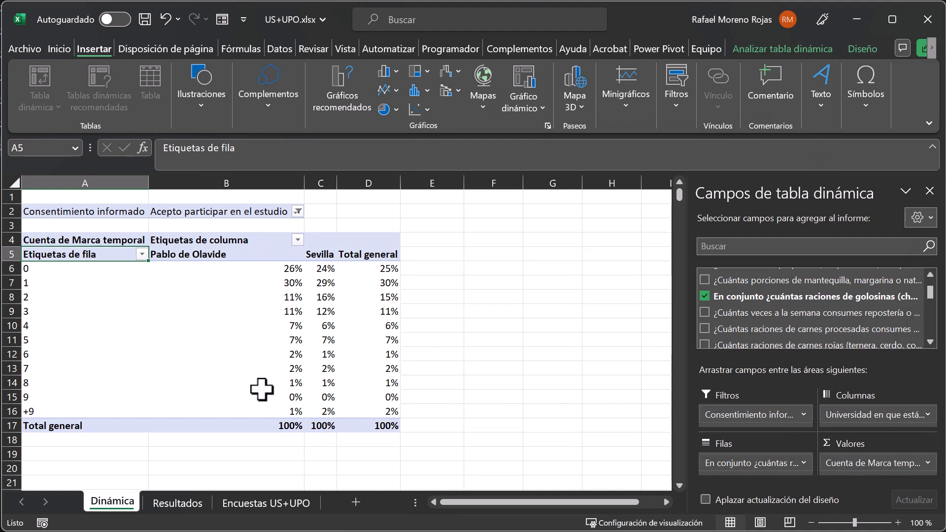
mouse_move(263, 431)
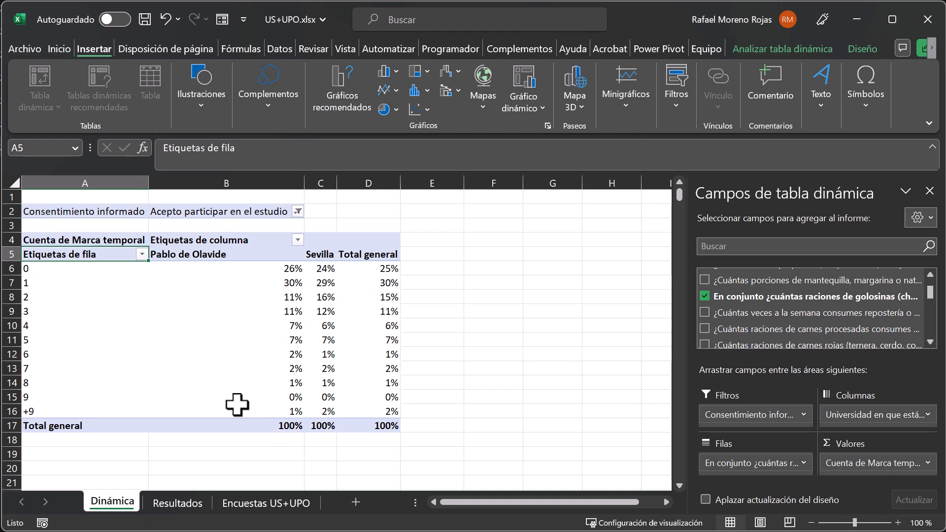
mouse_move(324, 272)
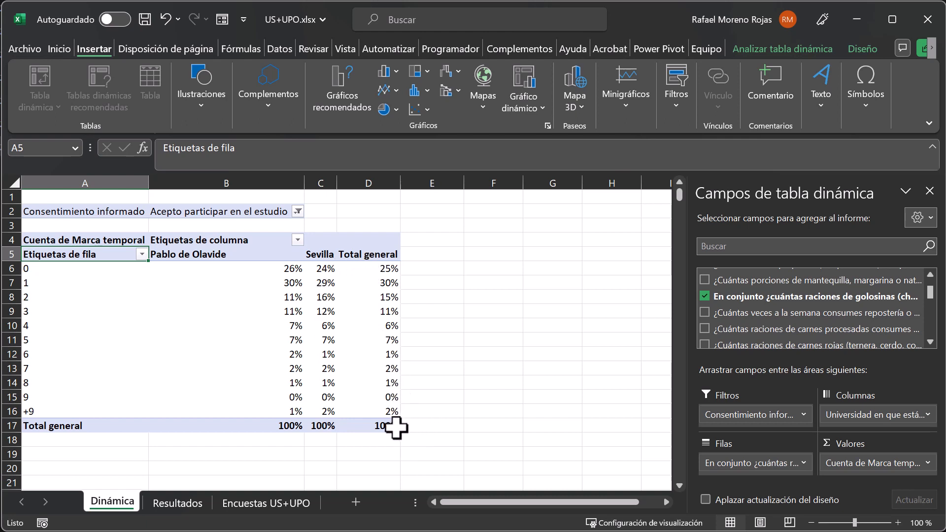
Copy the pivot table range A5:D17, from the row label headers through the Total general row.
left_click_drag(391, 427, 105, 253)
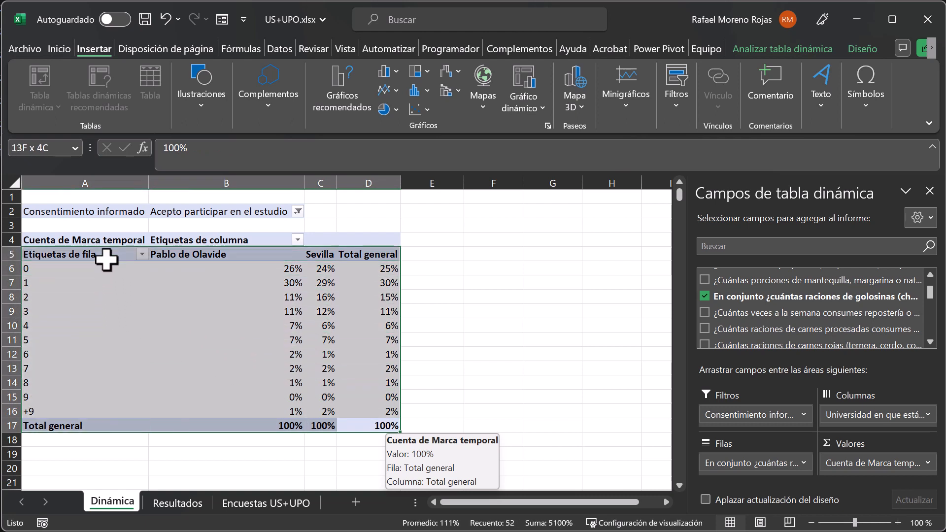
key("ctrl+c")
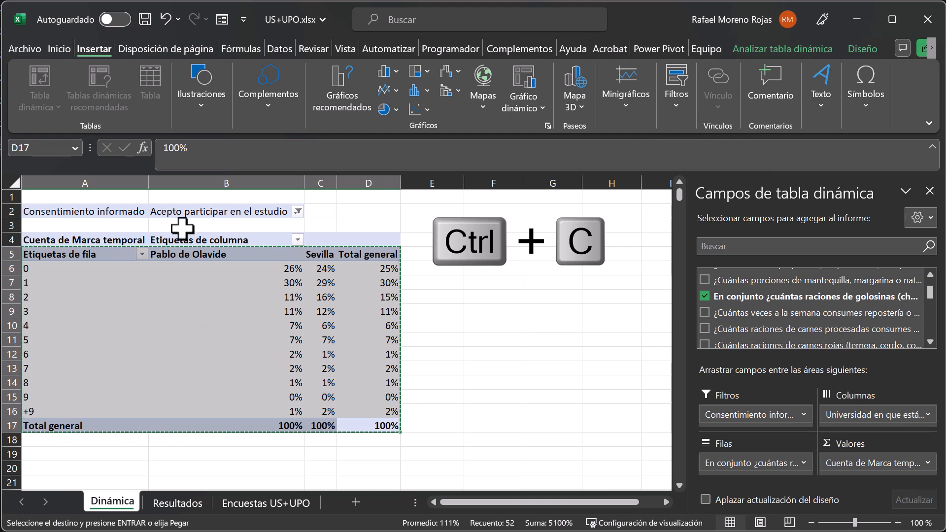
left_click(61, 49)
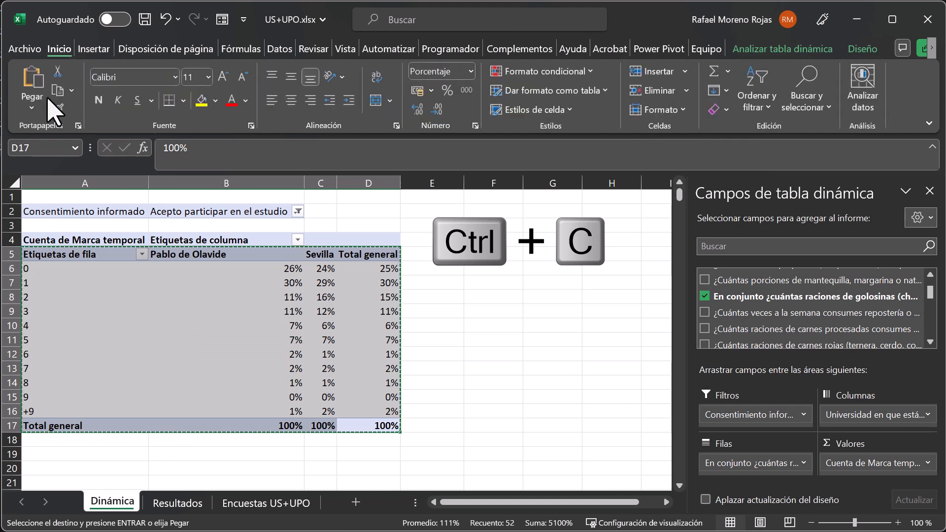
left_click(38, 113)
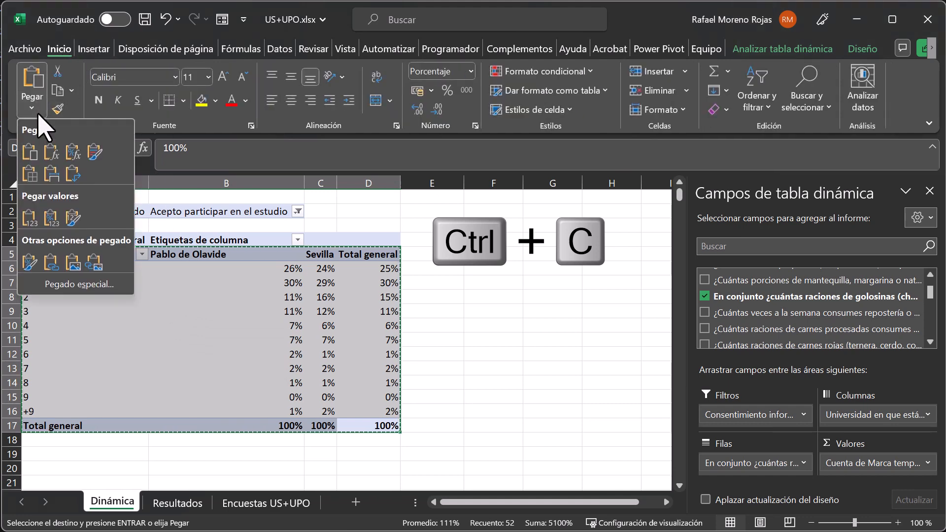
left_click(72, 91)
left_click(72, 90)
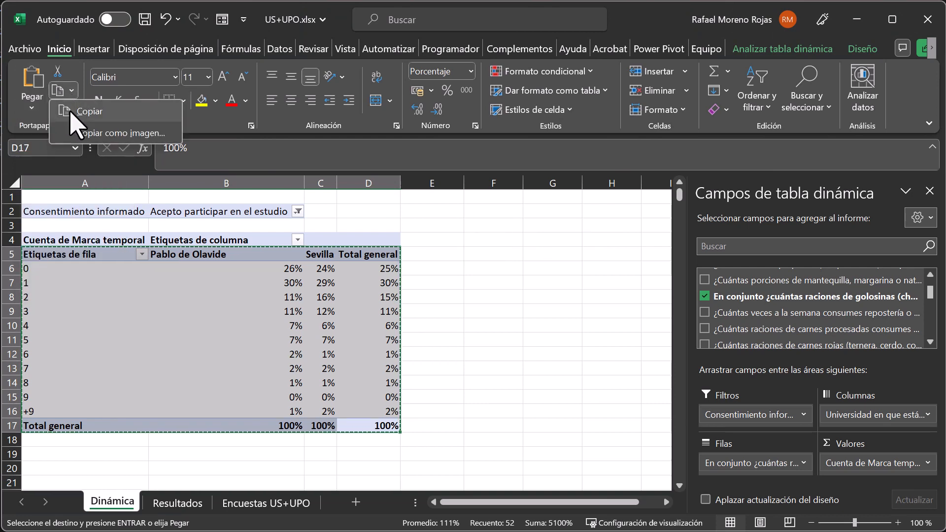
Paste the copied pivot table range at cell A193 of the Resultados sheet using Paste Special with Formatos de números y valores.
left_click(71, 113)
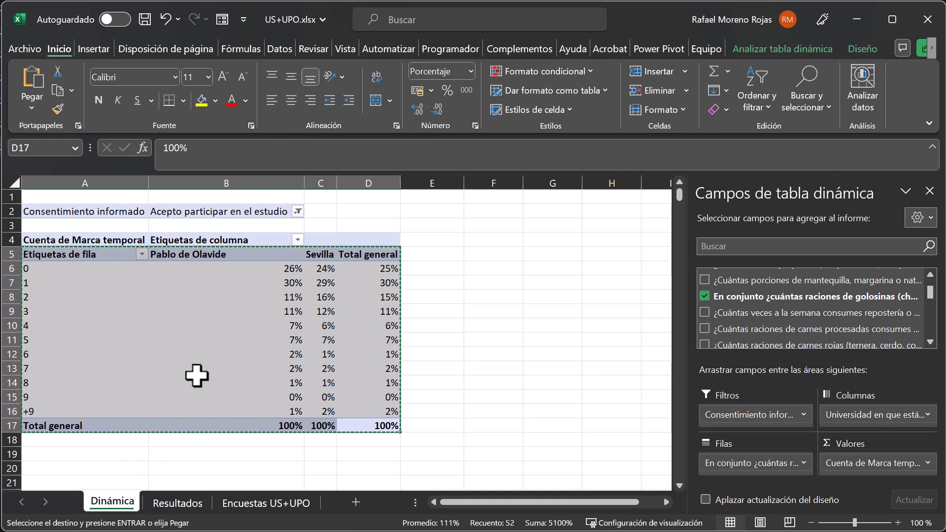
left_click(184, 505)
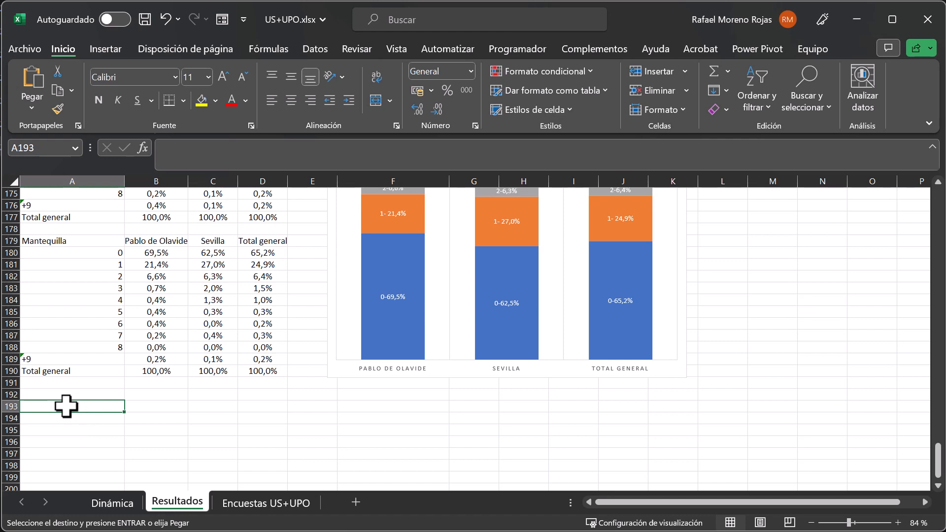
left_click(33, 115)
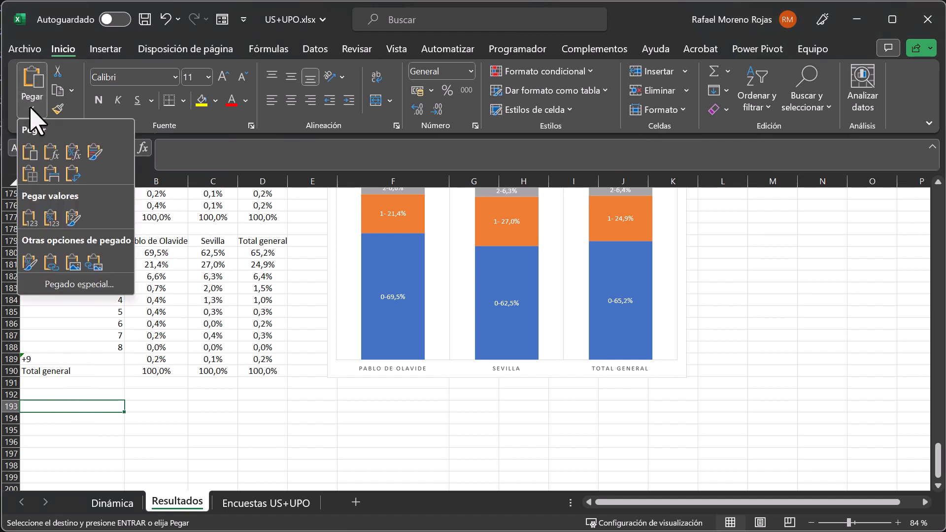
left_click(81, 284)
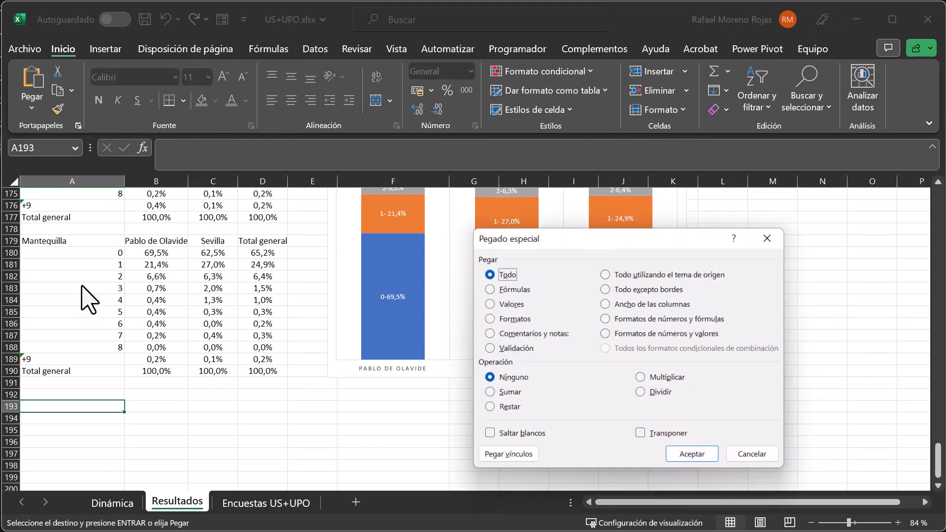
left_click(609, 333)
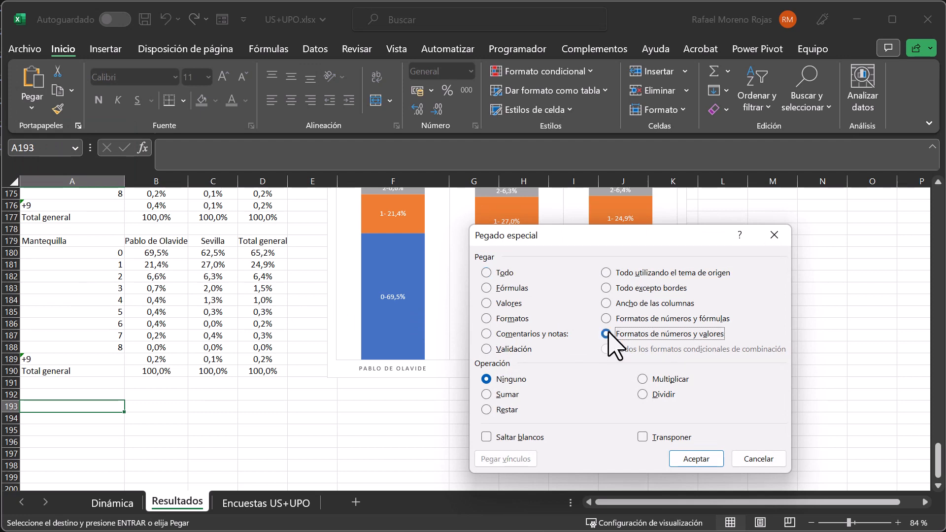
left_click(696, 459)
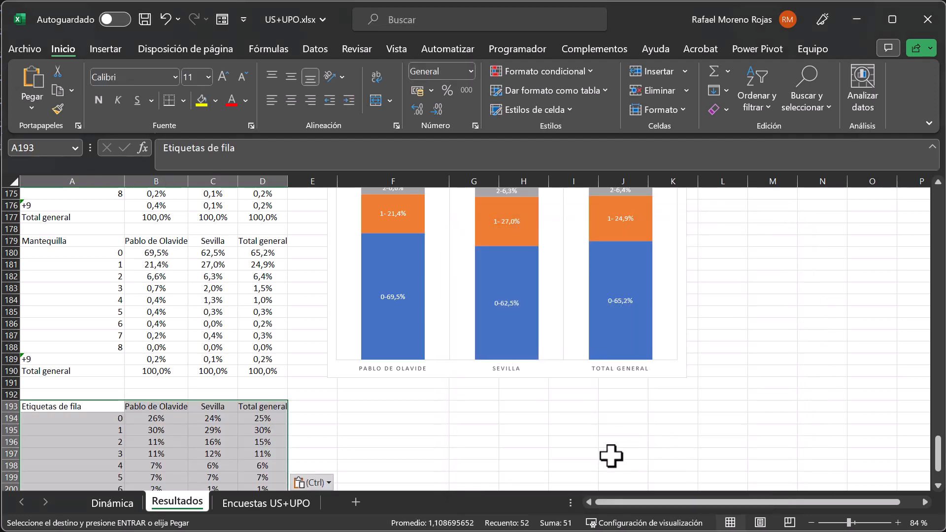
Replace the header in cell A193 of the pasted table with Golosinas.
scroll(212, 425, "down", 1)
scroll(211, 422, "down", 2)
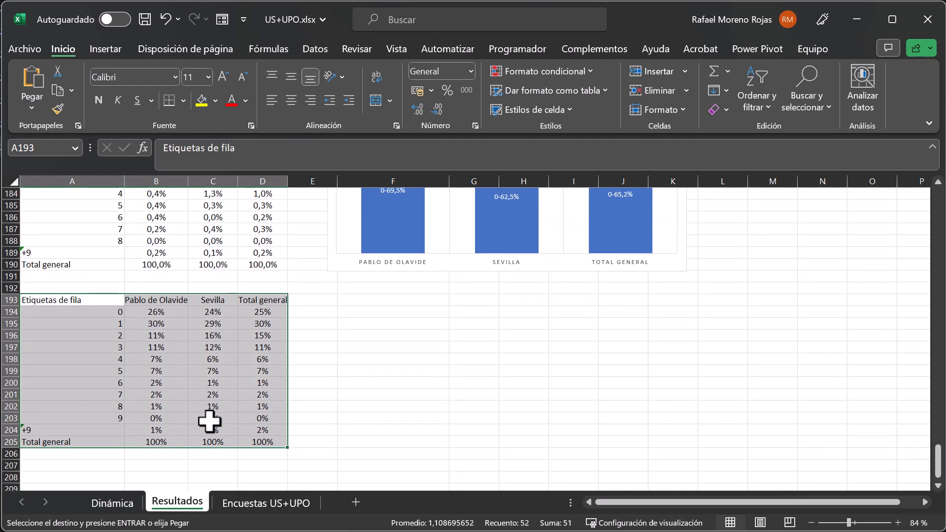
scroll(200, 416, "up", 1)
left_click(68, 335)
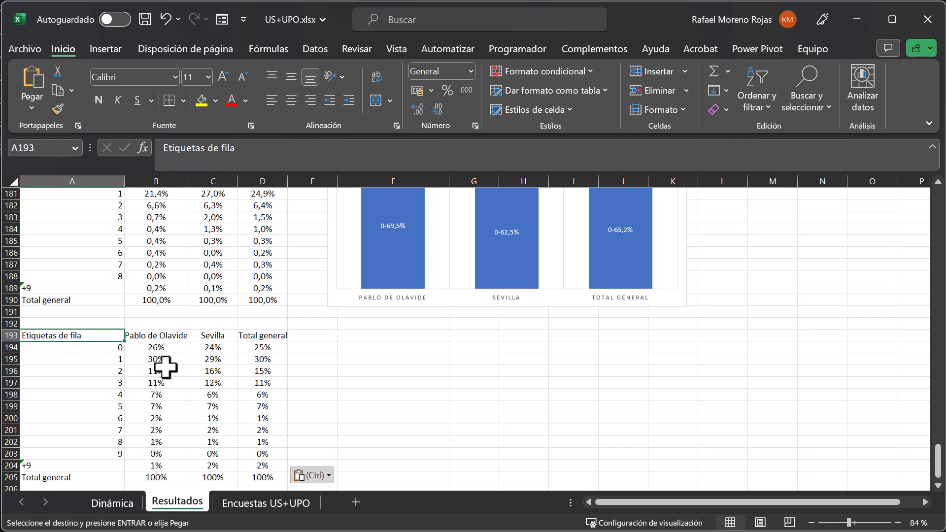
type("C")
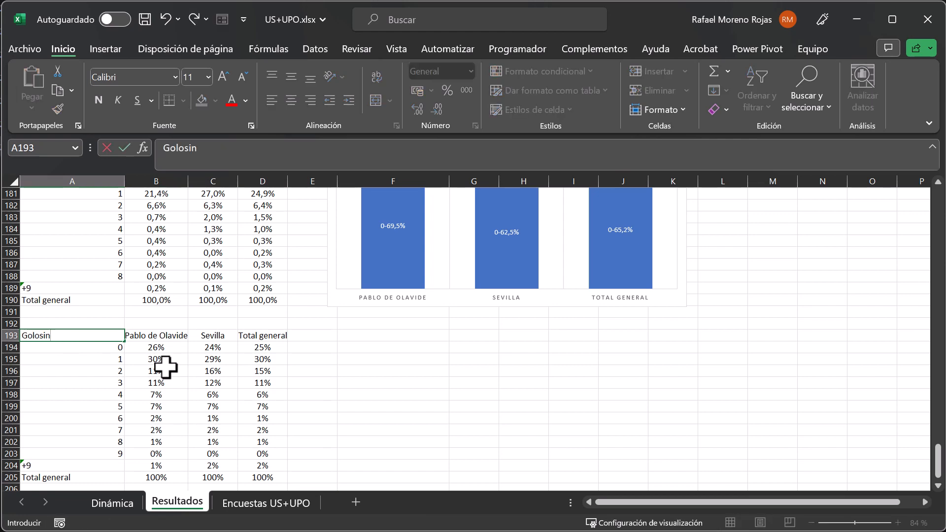
key("Return")
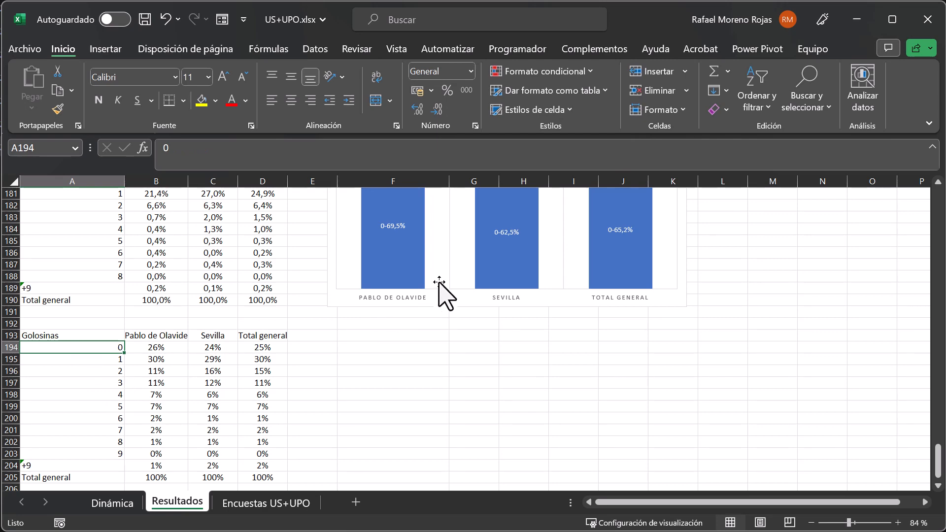
Insert a 3D pie chart from the Golosinas and Pablo de Olavide range A193:B204 and place it beside the table, below the Mantequilla chart.
scroll(427, 276, "up", 3)
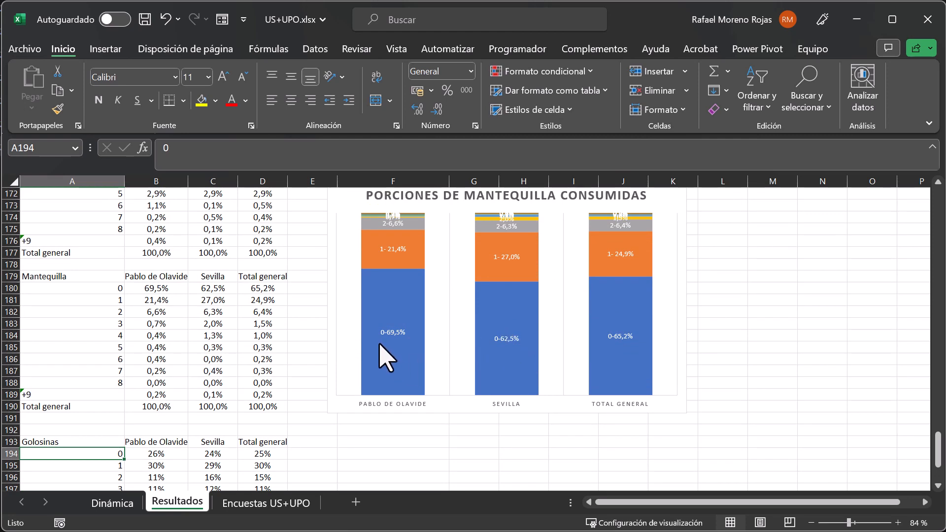
mouse_move(379, 338)
mouse_move(508, 349)
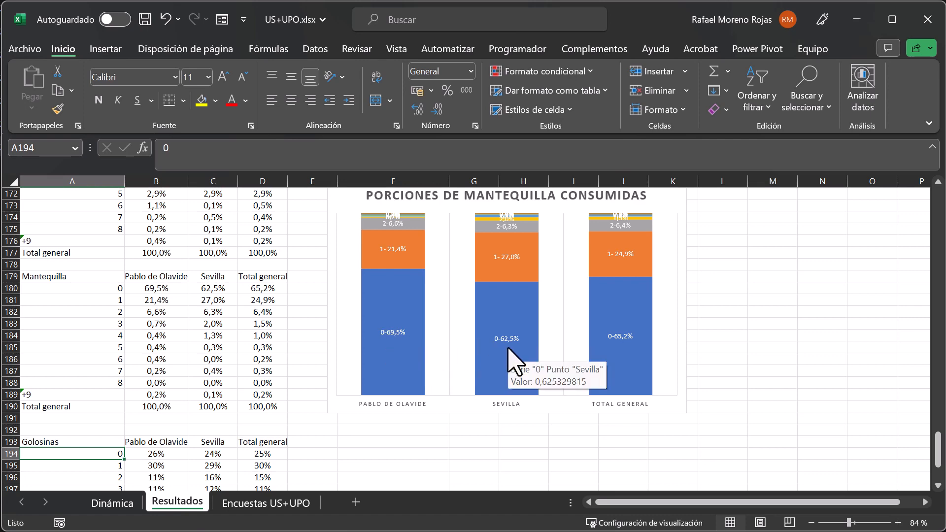
scroll(508, 349, "down", 4)
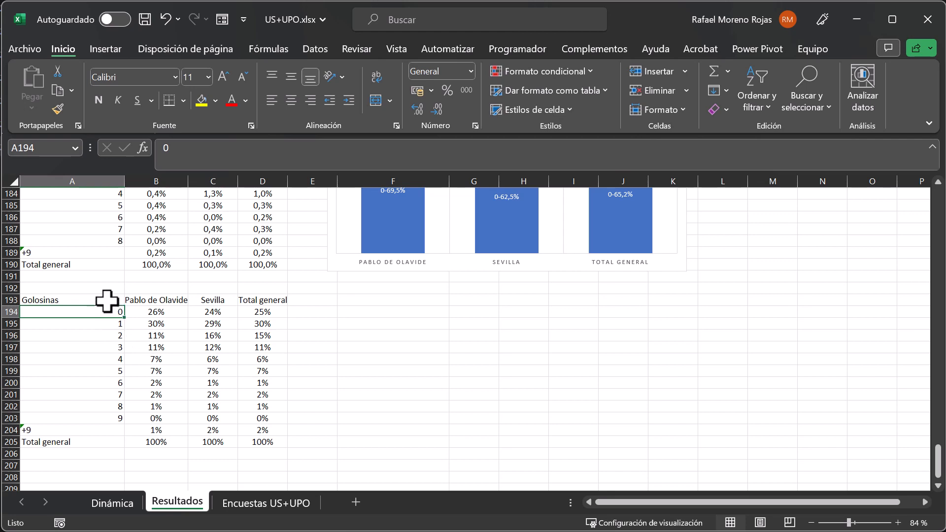
left_click_drag(107, 301, 165, 430)
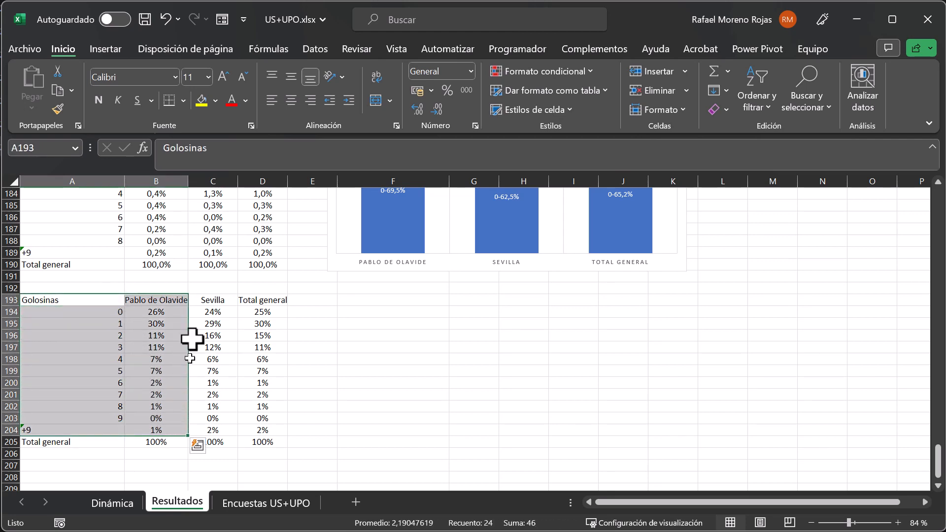
left_click(109, 49)
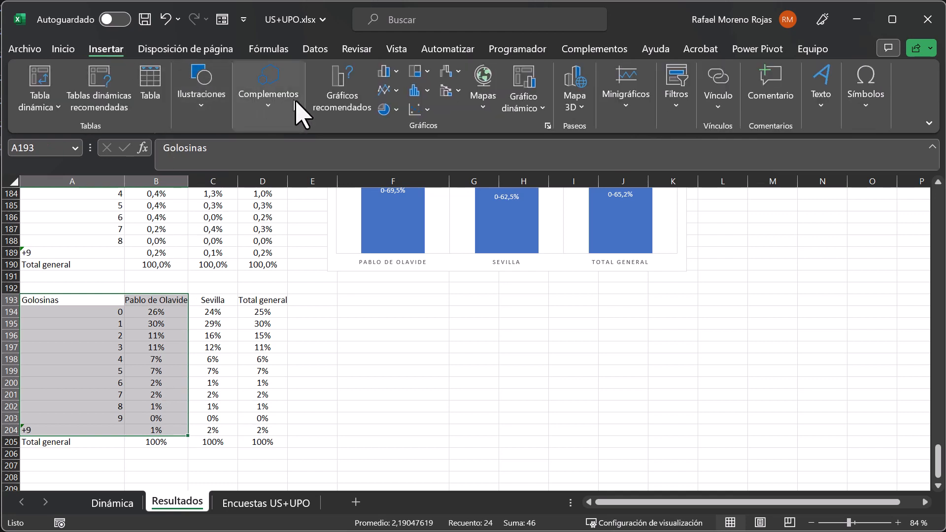
left_click(397, 109)
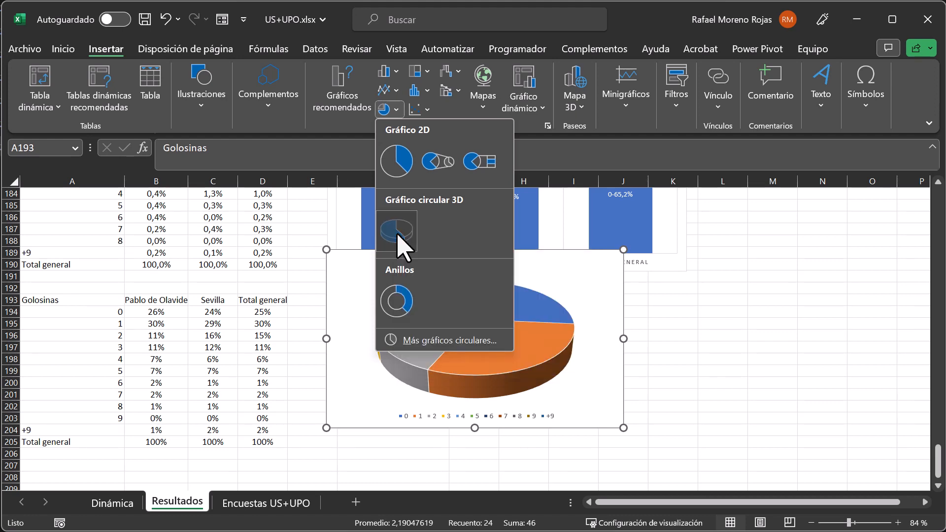
left_click(399, 236)
left_click_drag(379, 248, 387, 290)
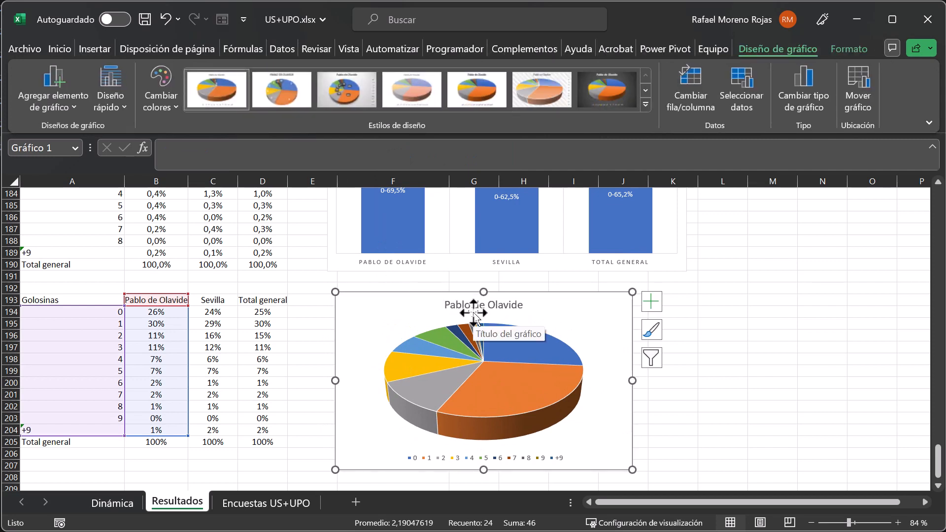
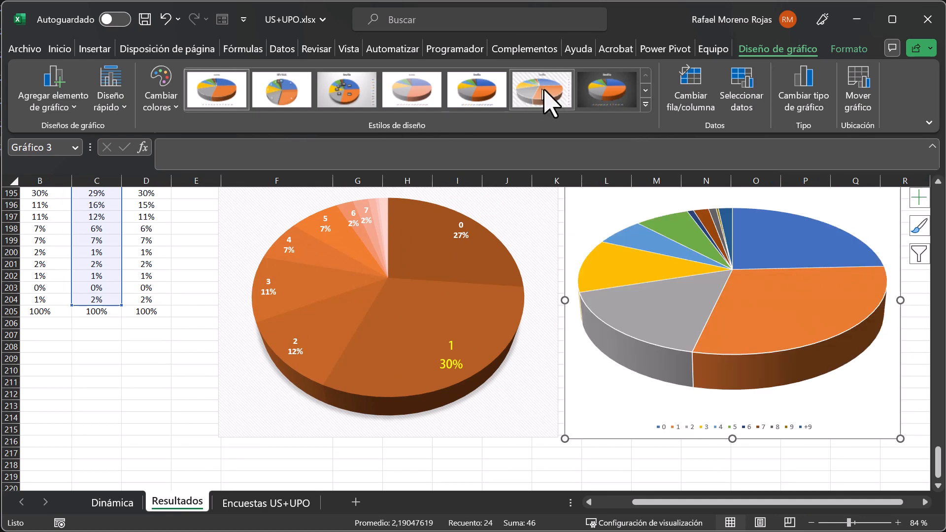
Apply chart style Estilo 9 and the blue Paleta monocromática 1 colours to the Sevilla pie chart.
left_click(645, 104)
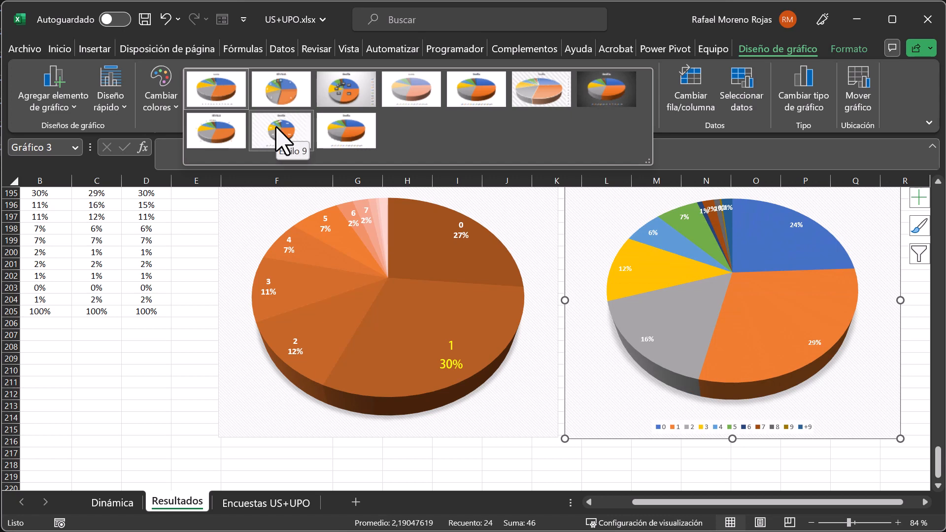
left_click(277, 129)
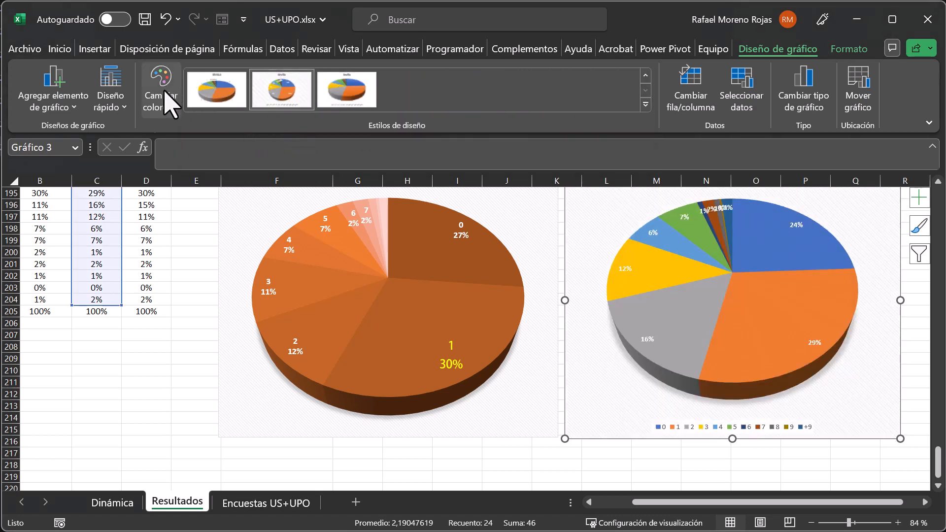
left_click(167, 104)
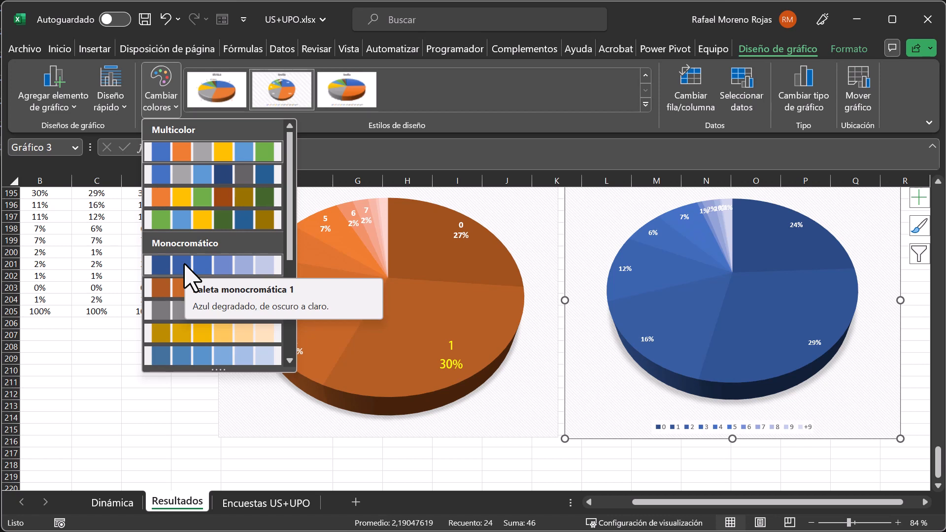
left_click(186, 266)
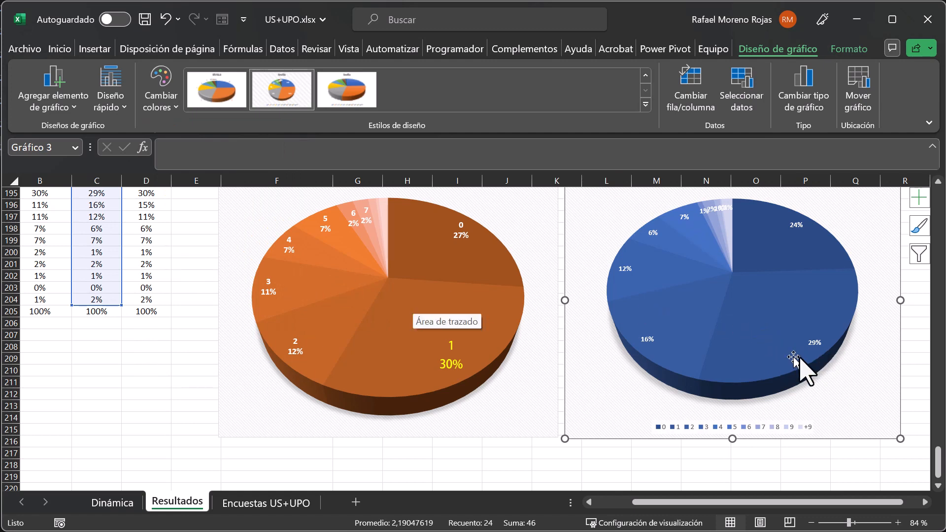
Add the category name to the percentage data labels of the Sevilla pie chart.
left_click(796, 225)
right_click(796, 226)
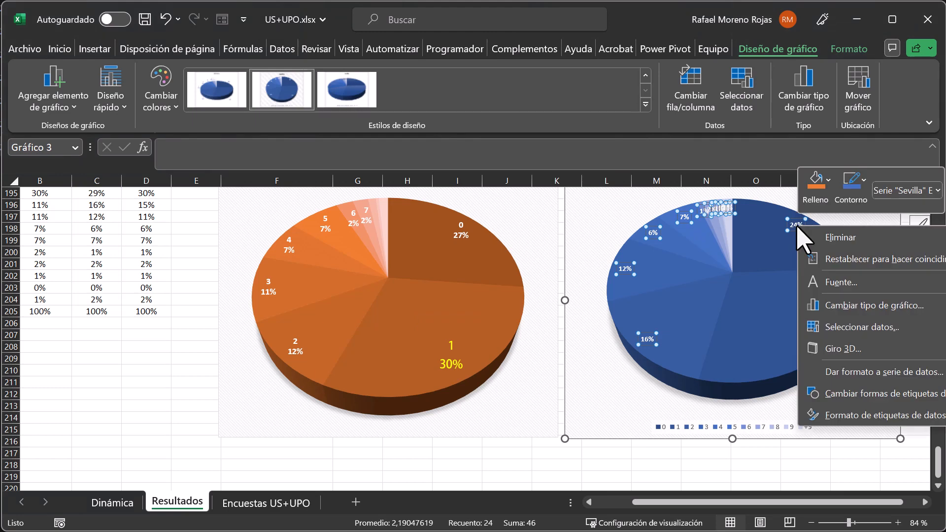
left_click(865, 434)
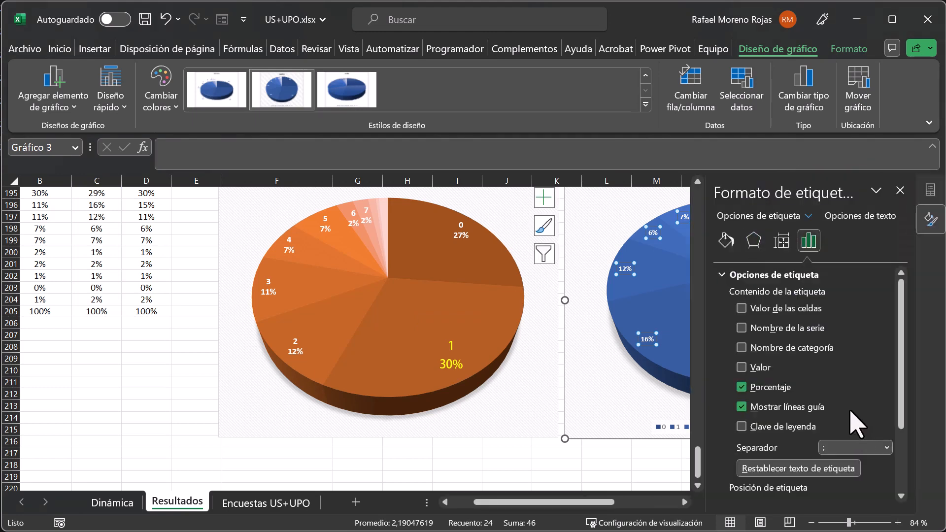
left_click(776, 349)
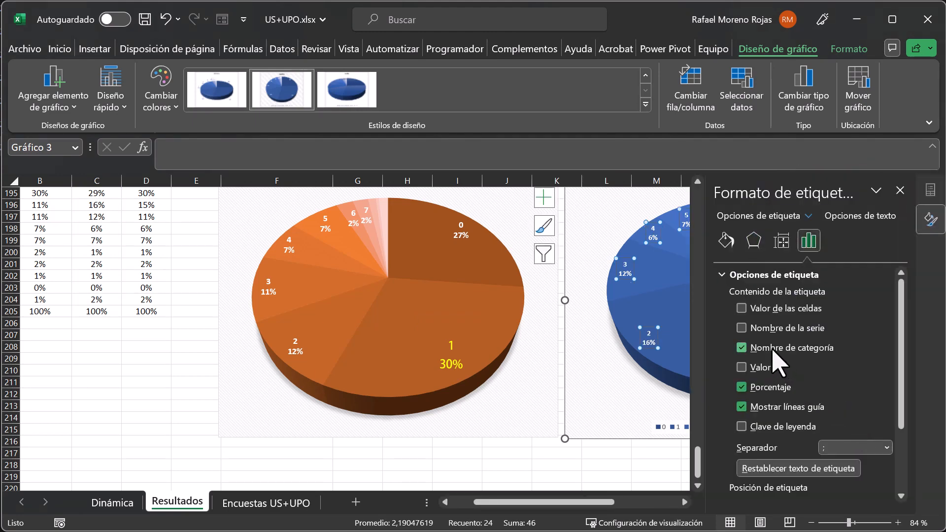
left_click(837, 448)
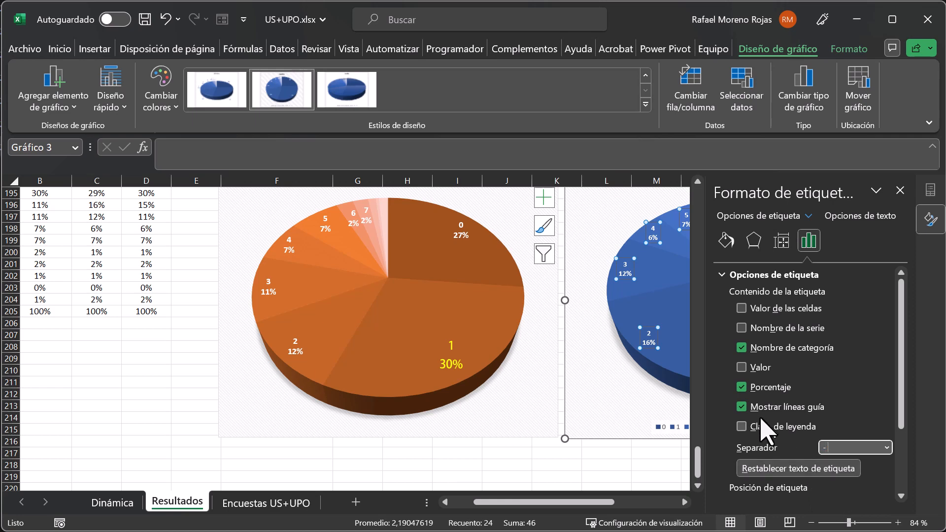
left_click(900, 190)
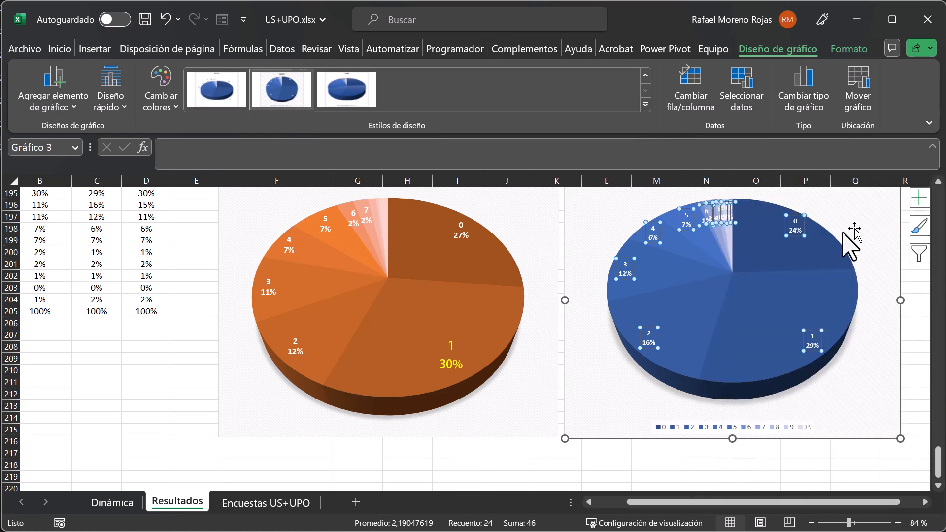
Delete the legend from the Sevilla pie chart.
mouse_move(736, 317)
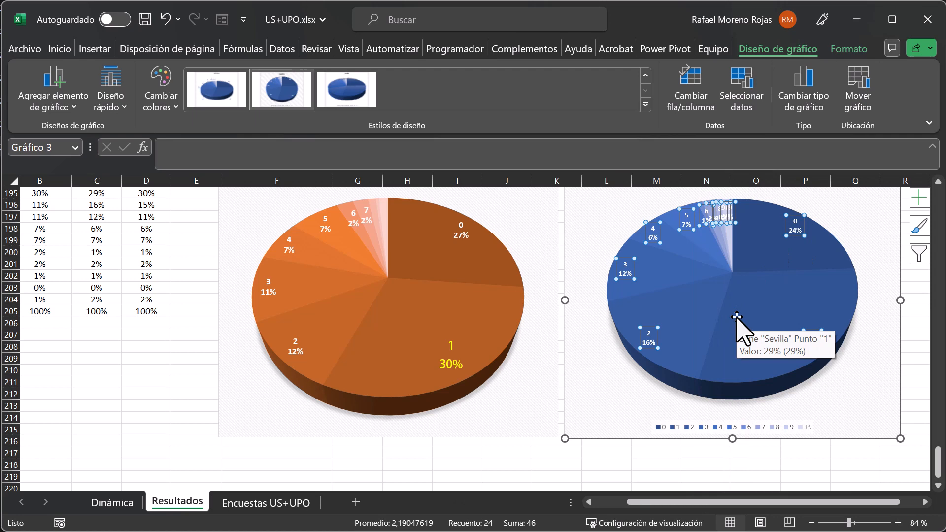
left_click(729, 428)
key("Delete")
Replace the Sevilla pie chart's title with "Consumo semanal de golosinas en US".
scroll(731, 427, "up", 2)
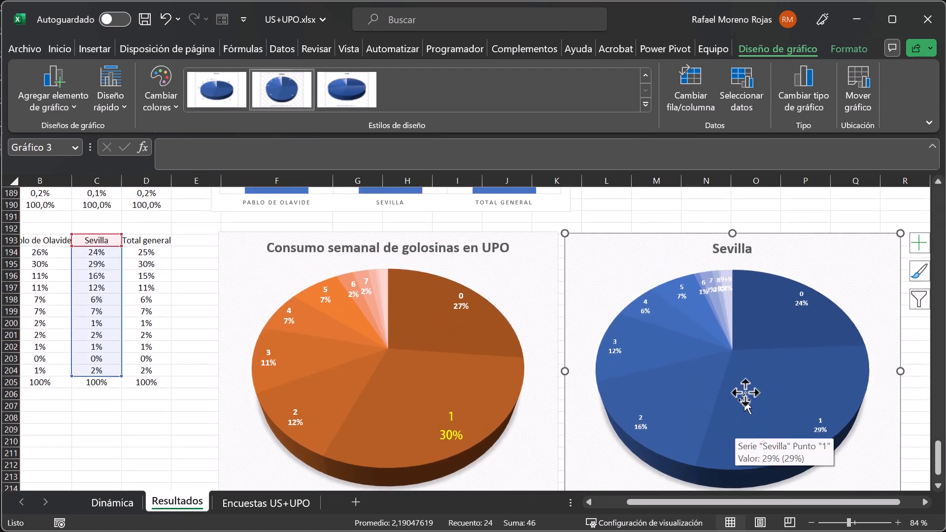
left_click(722, 249)
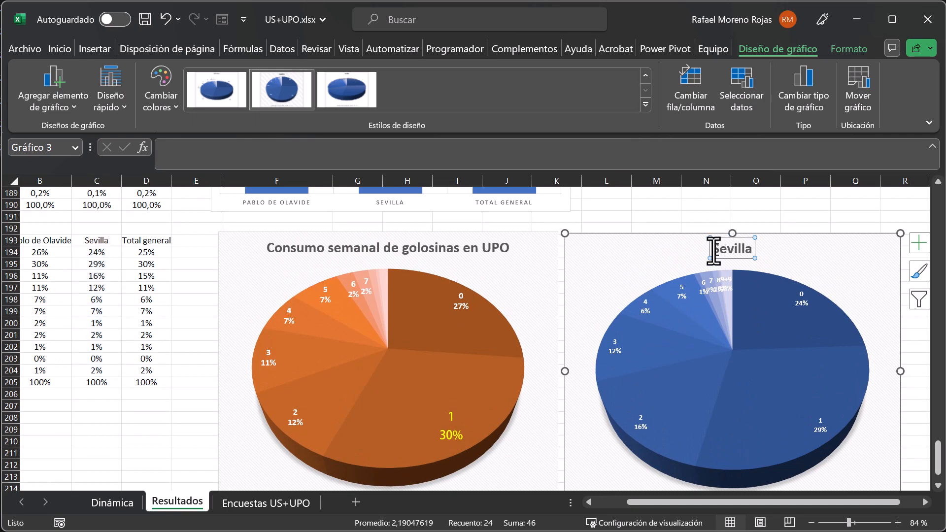
left_click_drag(712, 251, 756, 249)
type("C")
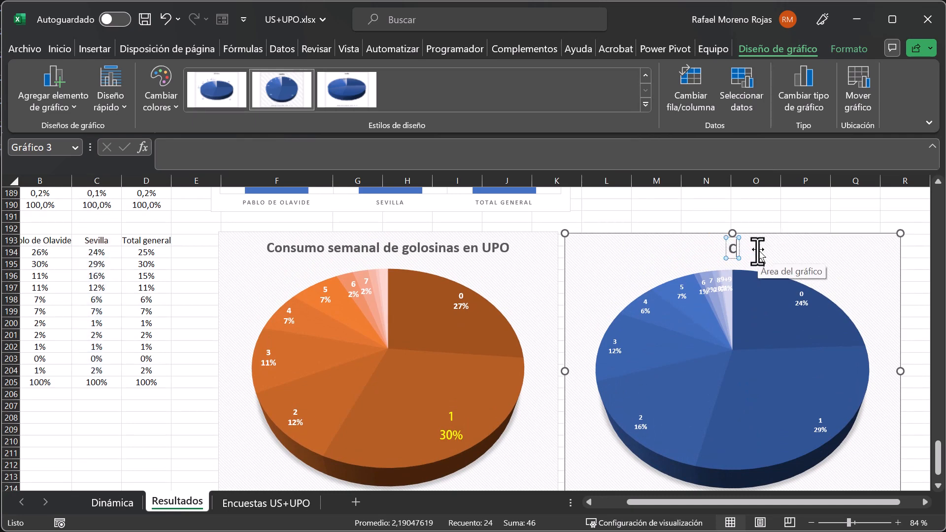
type("onsumo de")
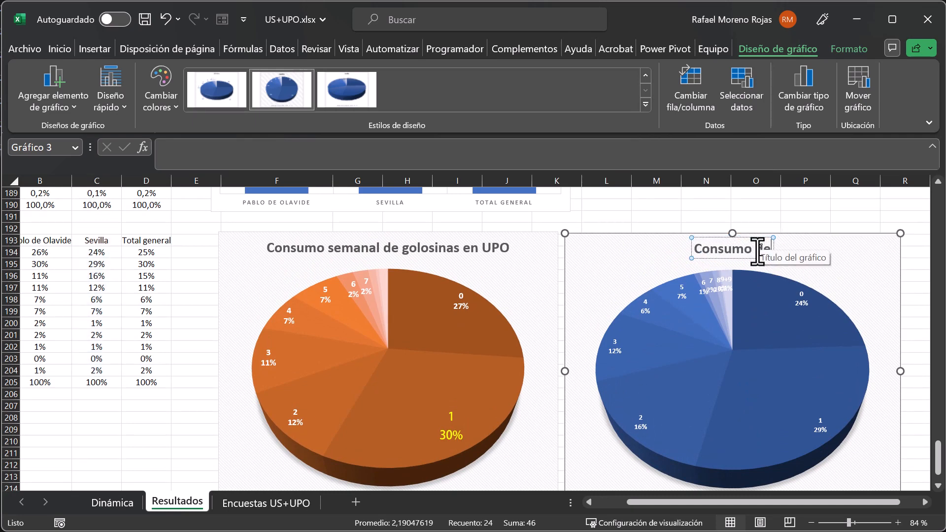
key("BackSpace")
key("BackSpace")
type("semanal d")
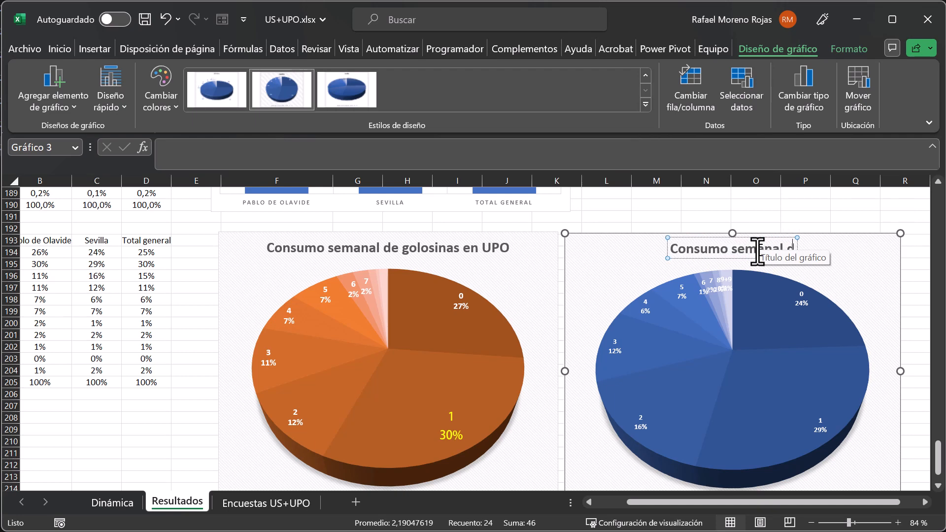
type("e golosi")
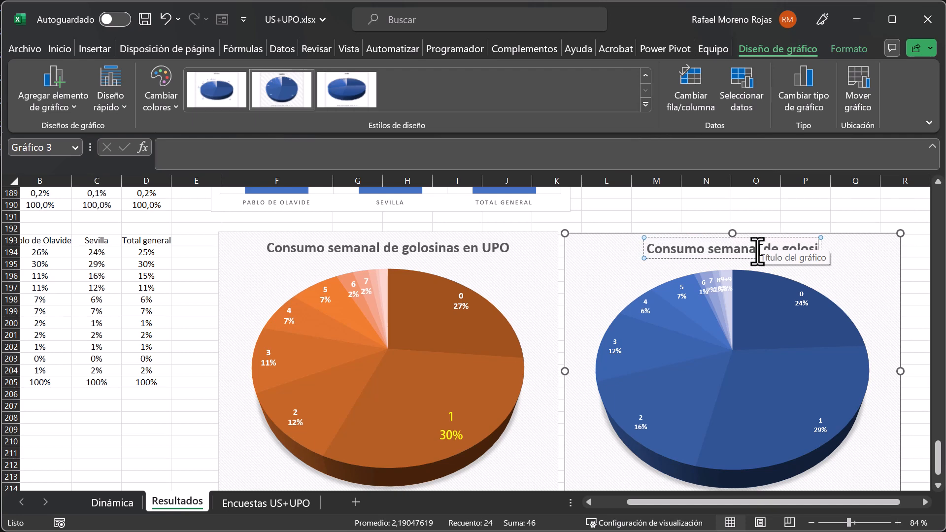
type("nas en")
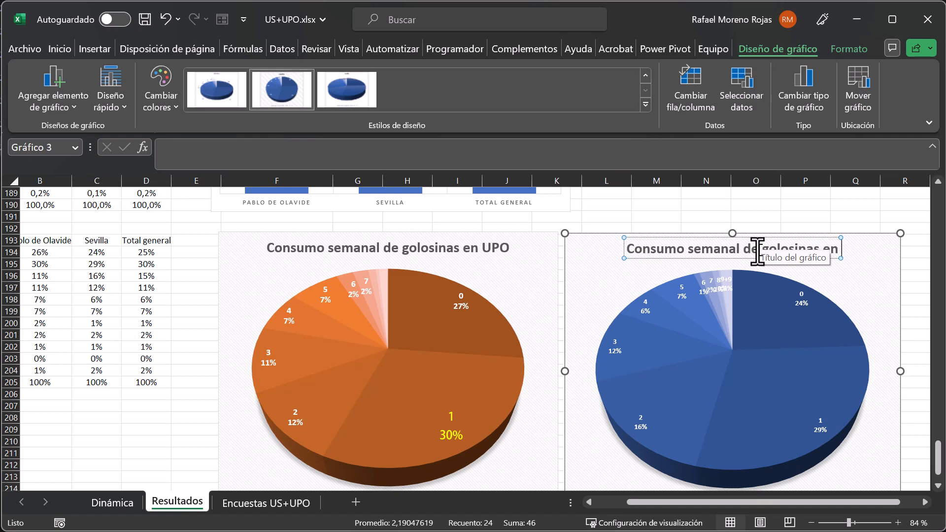
type(" US")
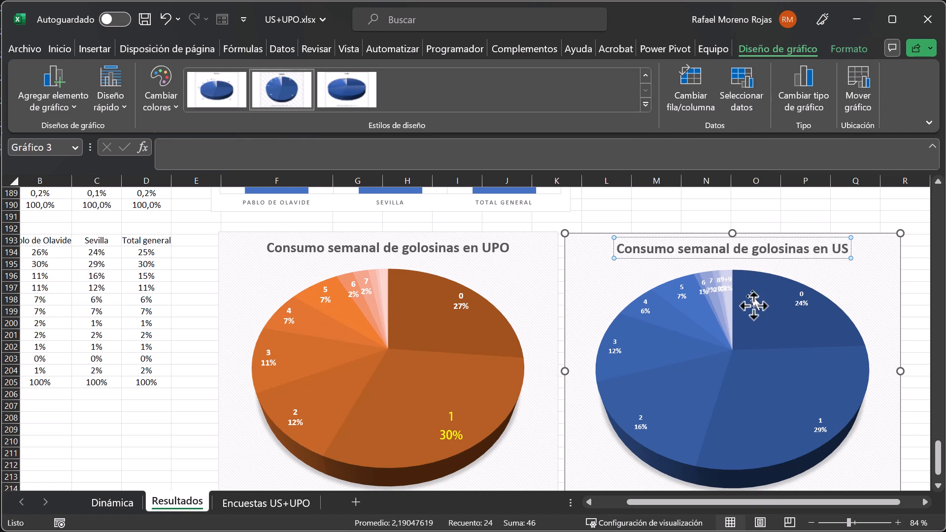
Increase the font size of all data labels in the US pie chart to 10,5.
left_click(799, 301)
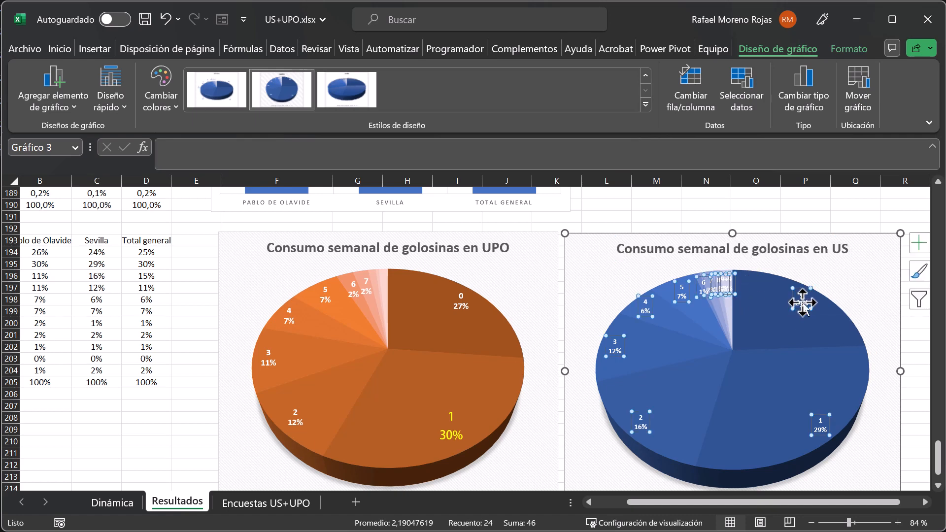
left_click(59, 49)
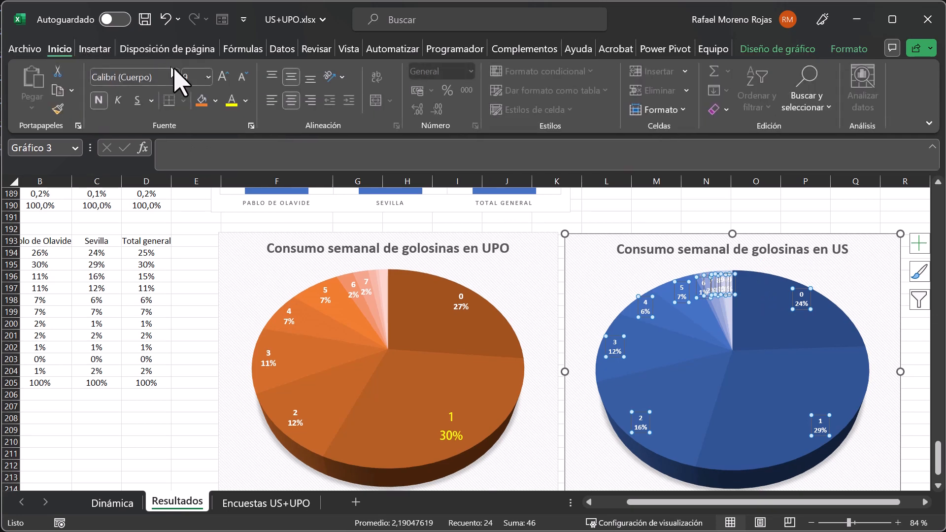
left_click(222, 75)
left_click(222, 75)
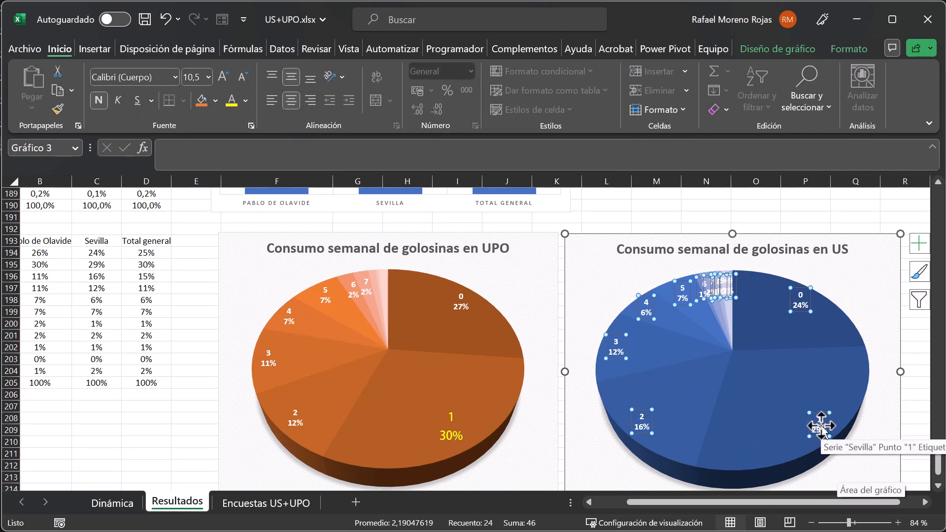
Delete the overlapping data labels of the smallest slices, 8, 9 and +9, from the US pie chart.
left_click(730, 286)
key("Delete")
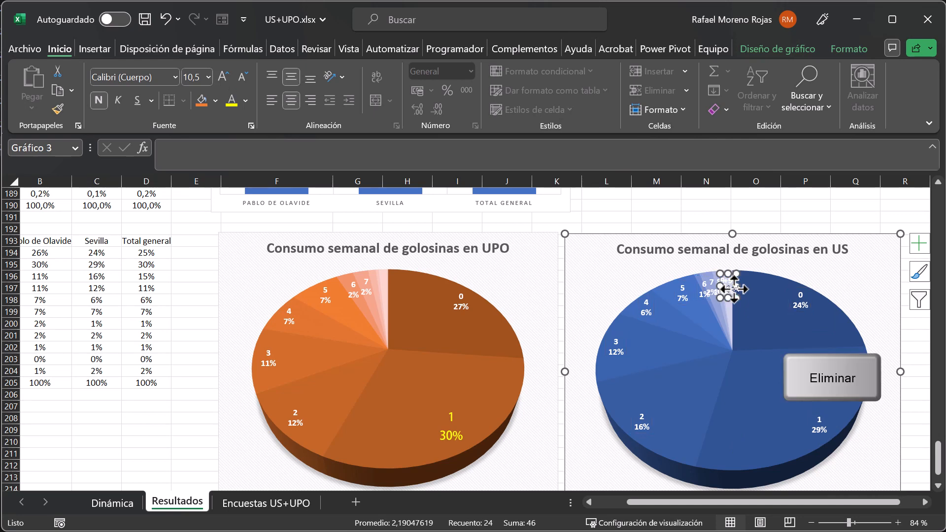
key("Delete")
left_click(724, 287)
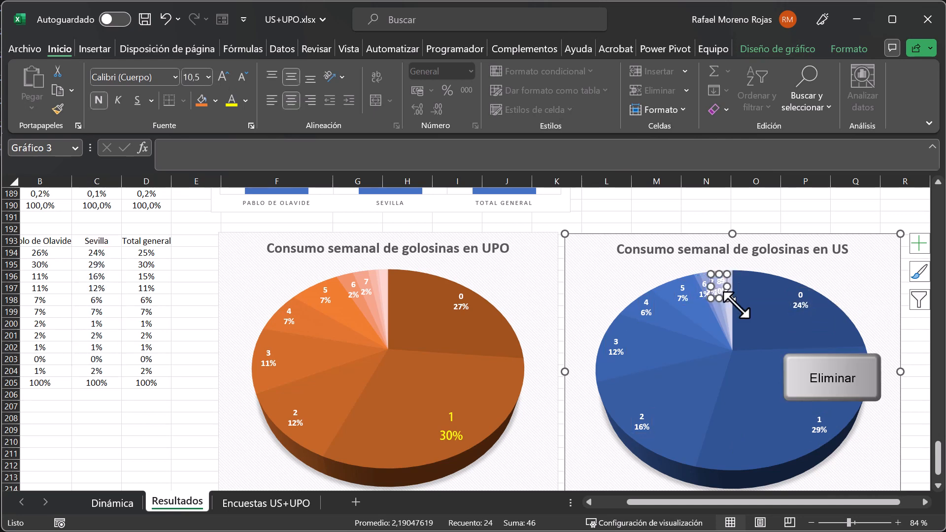
left_click(739, 310)
left_click(724, 282)
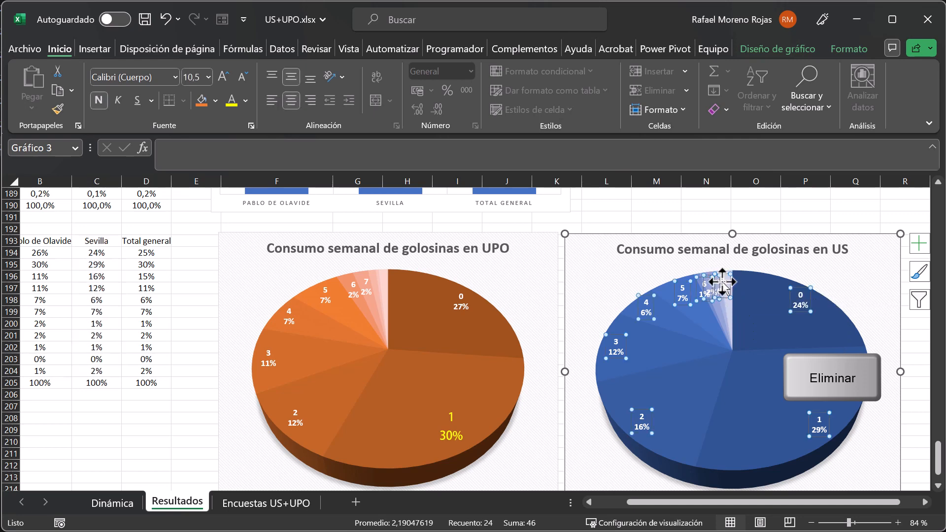
left_click(758, 306)
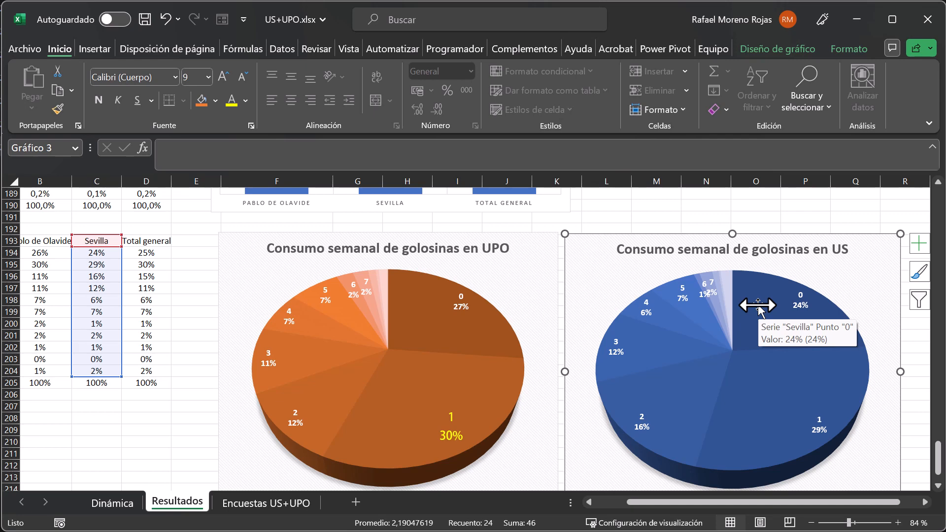
Format only the data label of slice 1 in the US pie chart with yellow text at size 16.
left_click(818, 430)
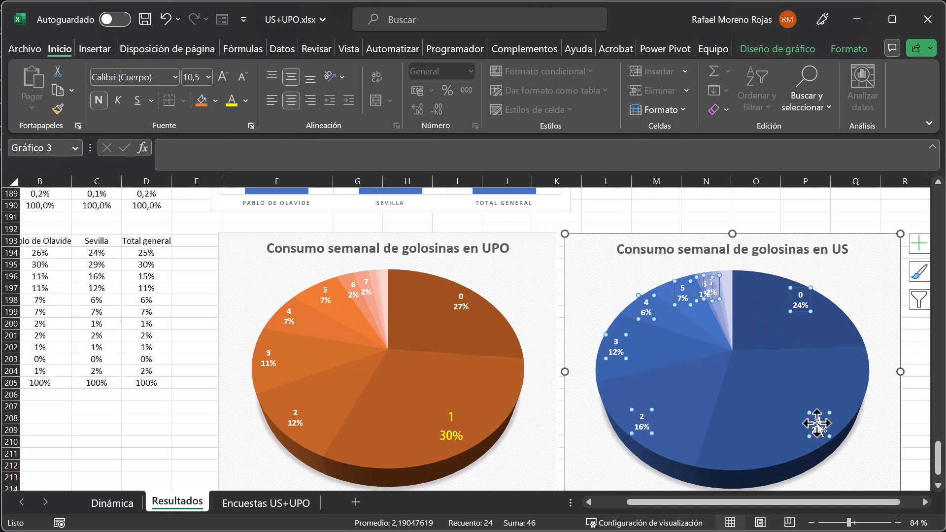
left_click(819, 424)
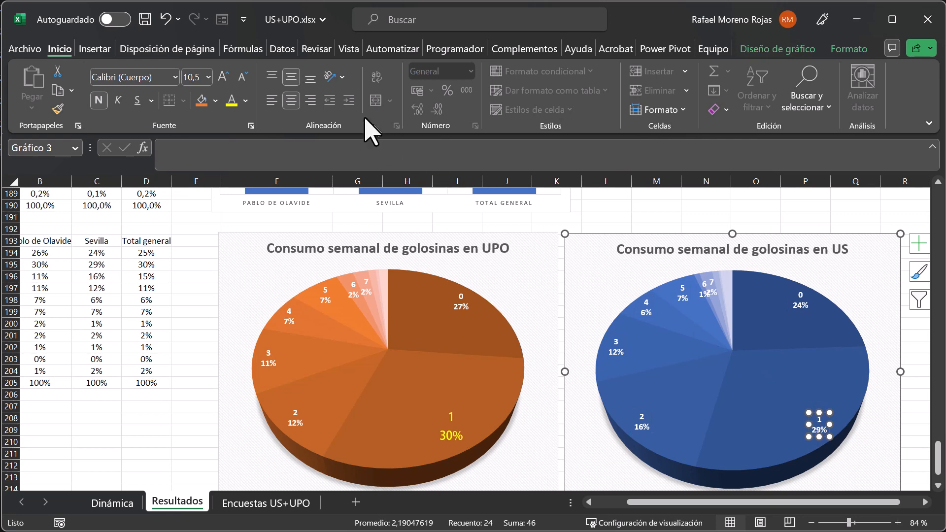
left_click(231, 101)
left_click(223, 76)
left_click(223, 77)
left_click(222, 77)
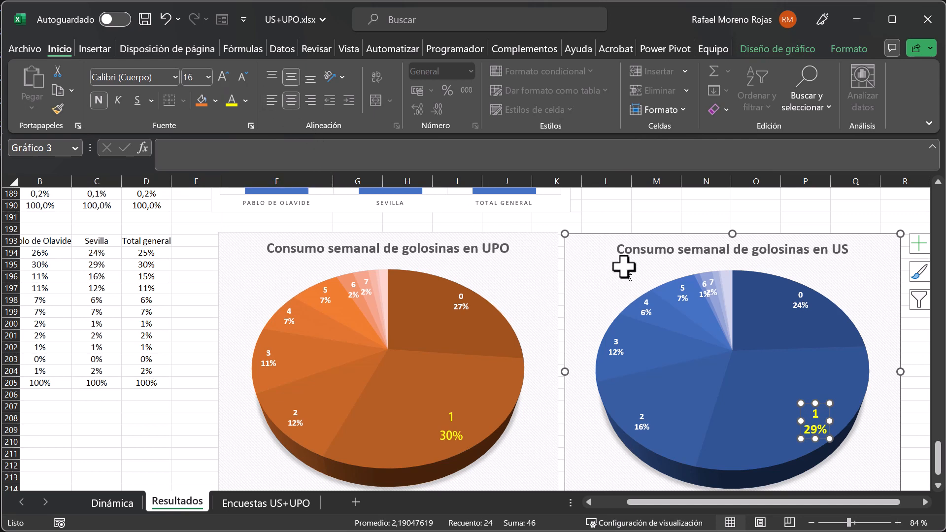
Move the US pie chart flush against the UPO pie chart with their top edges aligned, and deselect it.
left_click_drag(647, 234, 642, 233)
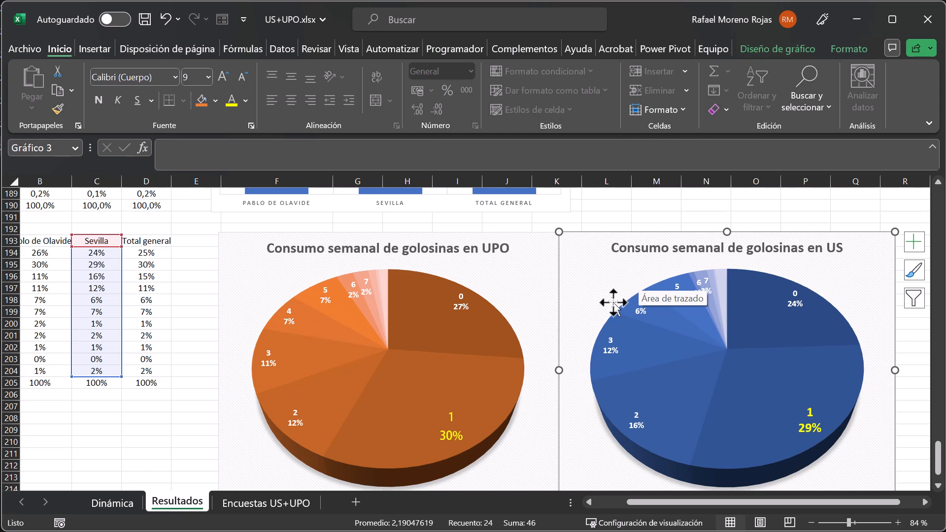
key("ctrl+v")
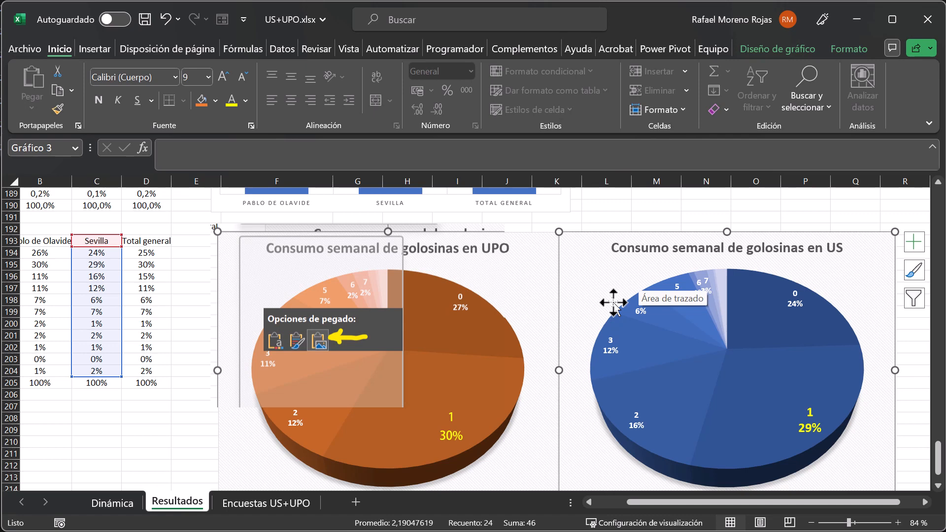
scroll(613, 303, "down", 1)
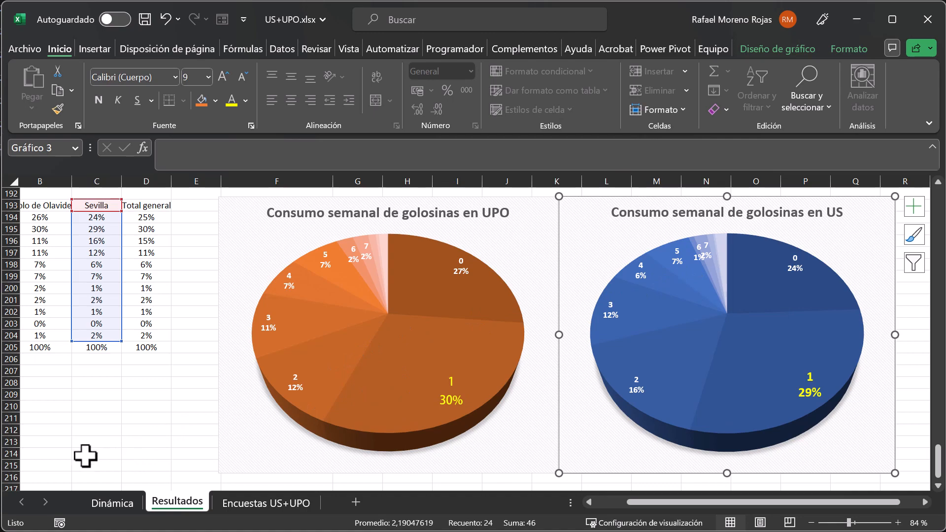
scroll(131, 455, "down", 2)
left_click(47, 420)
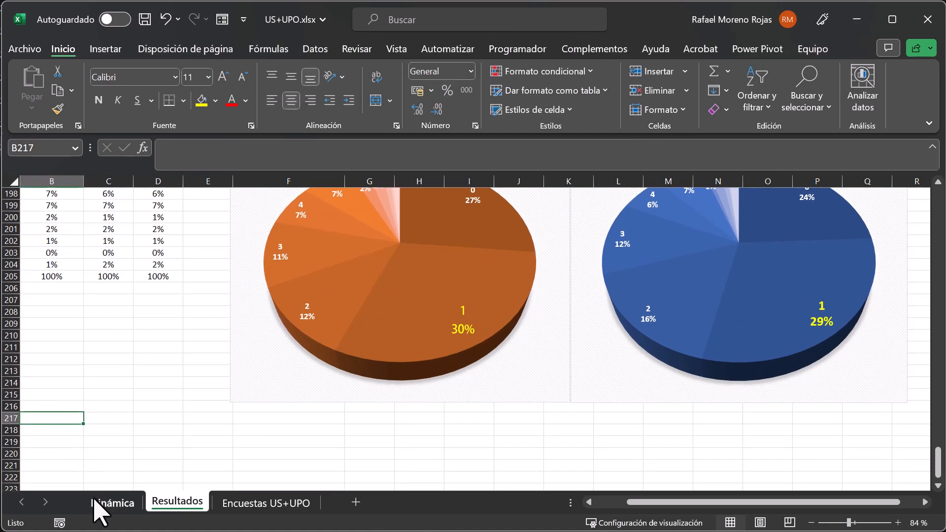
On the Dinámica sheet, replace the golosinas row field of the pivot table with the weekly repostería consumption question.
left_click(109, 505)
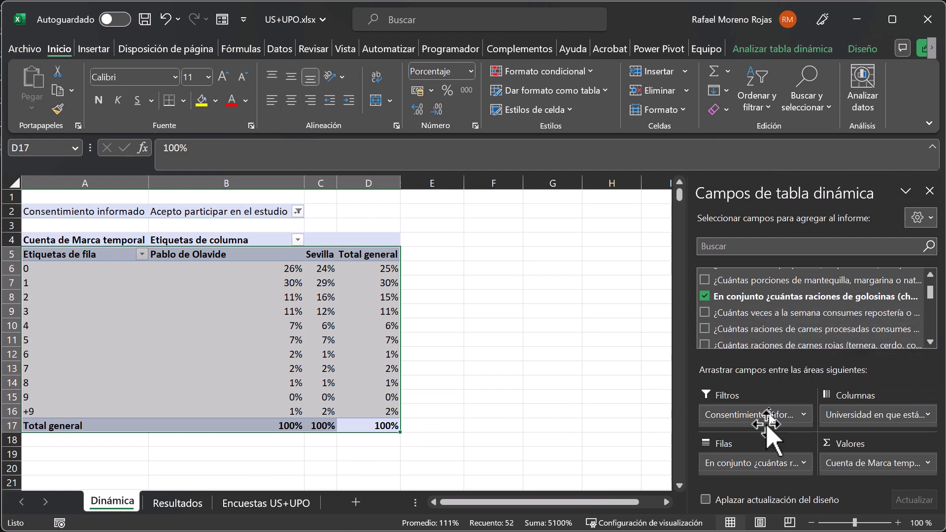
left_click_drag(750, 463, 672, 357)
left_click_drag(768, 312, 761, 468)
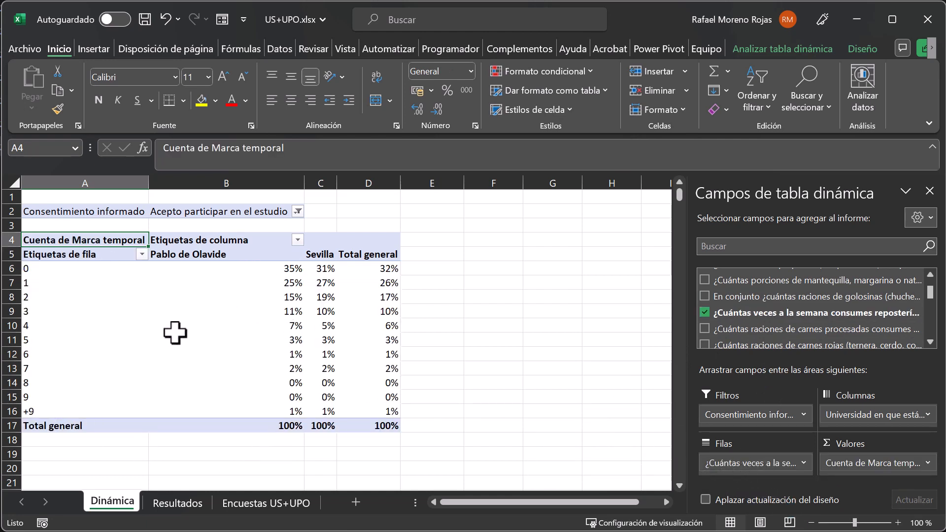
mouse_move(175, 334)
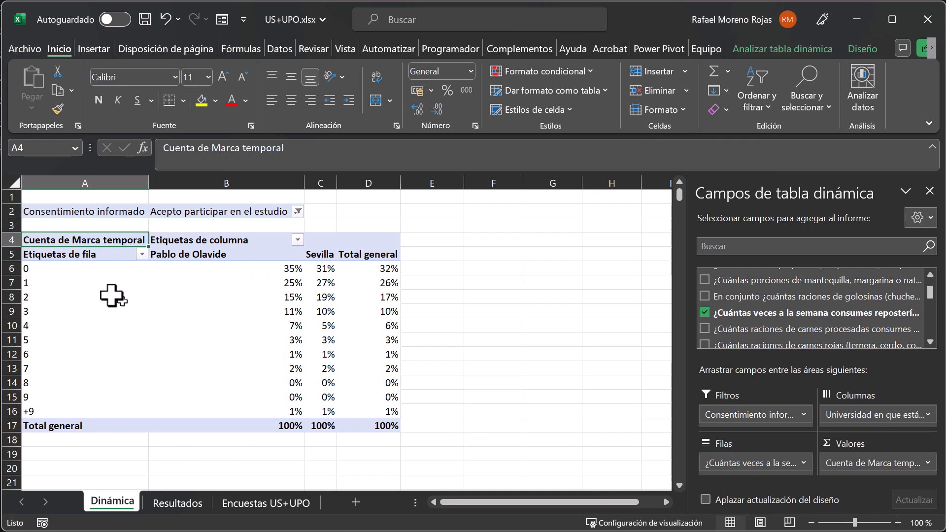
Copy pivot range A5:D16 and paste it at B217 of the Resultados sheet with the option Formatos de números y valores.
left_click_drag(90, 250, 384, 413)
key("ctrl+c")
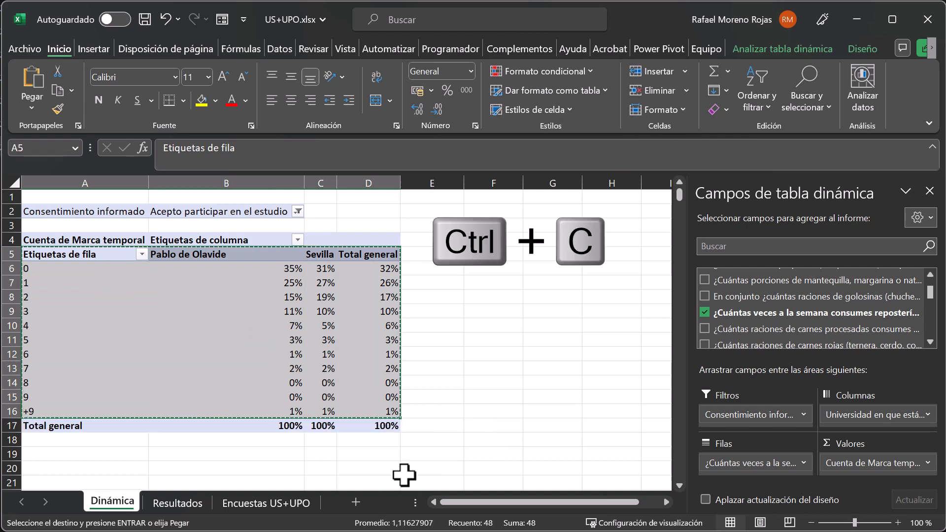
left_click(192, 504)
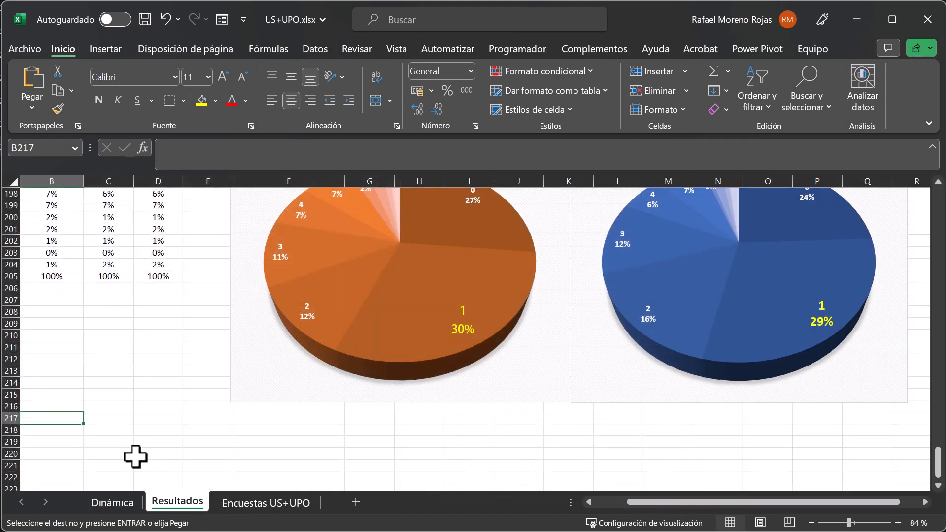
right_click(42, 418)
key("Escape")
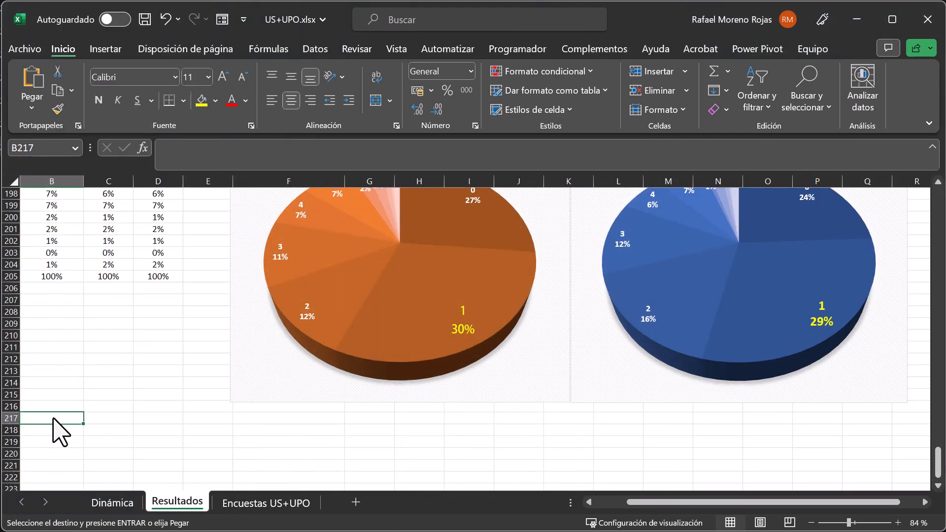
left_click(34, 109)
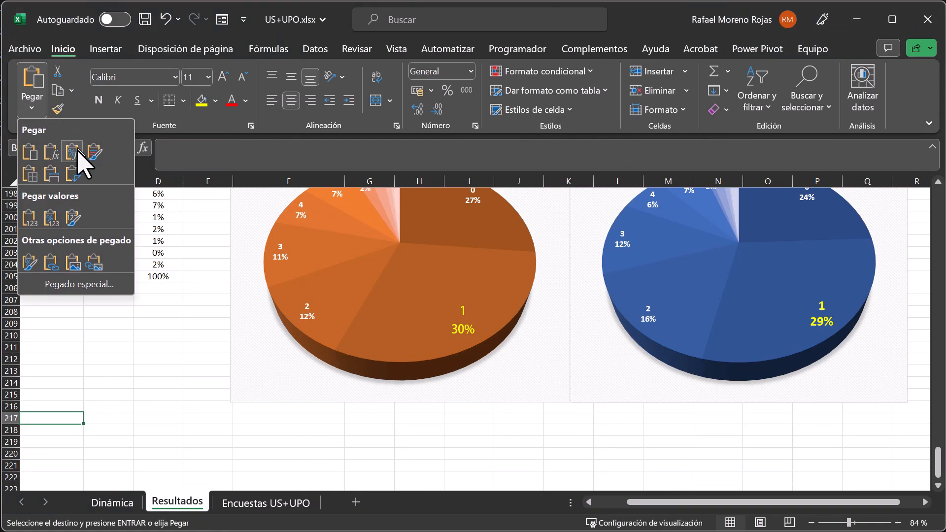
left_click(83, 286)
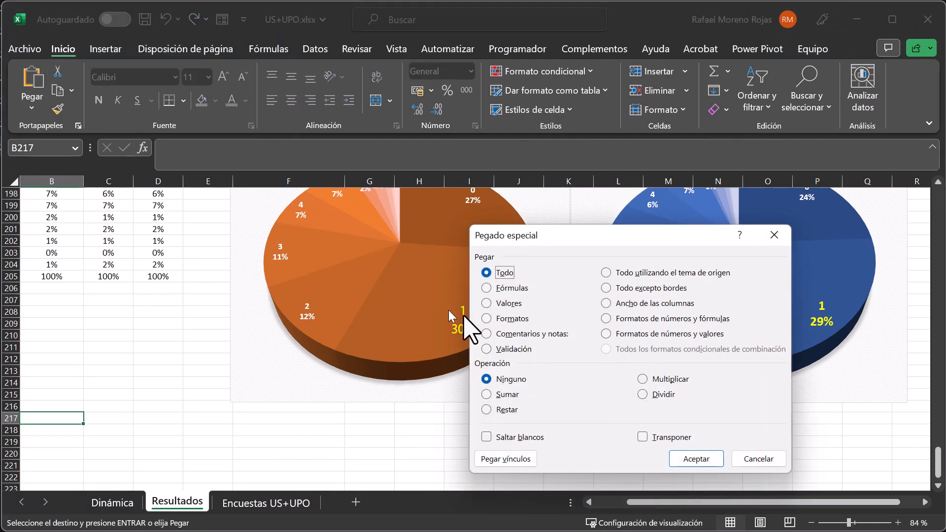
left_click(638, 334)
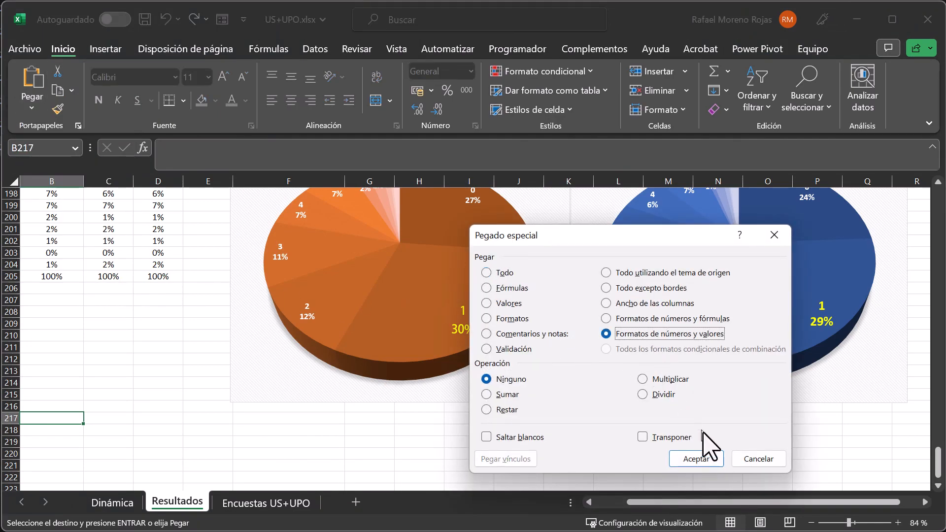
left_click(696, 459)
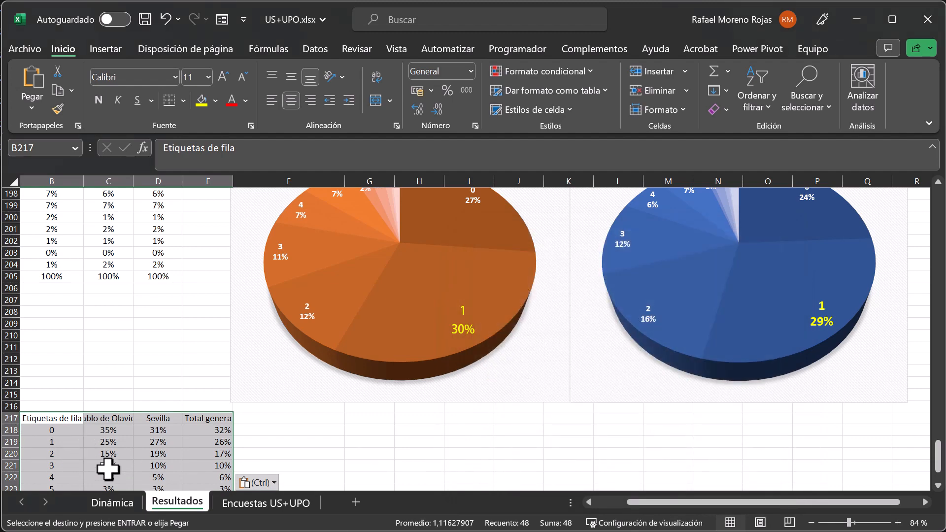
Check the pivot table on the Dinámica sheet and replace the header in B217 of Resultados with "Repostería industrial".
left_click(112, 502)
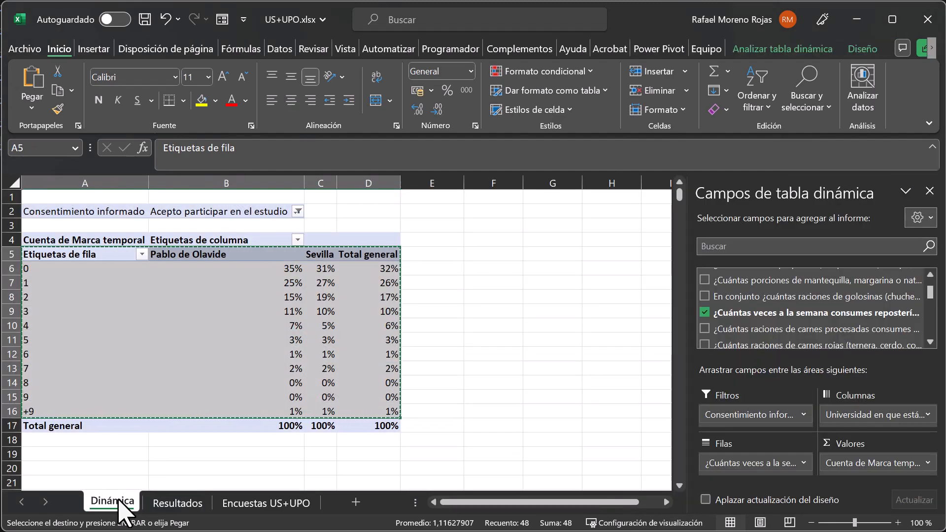
left_click(168, 501)
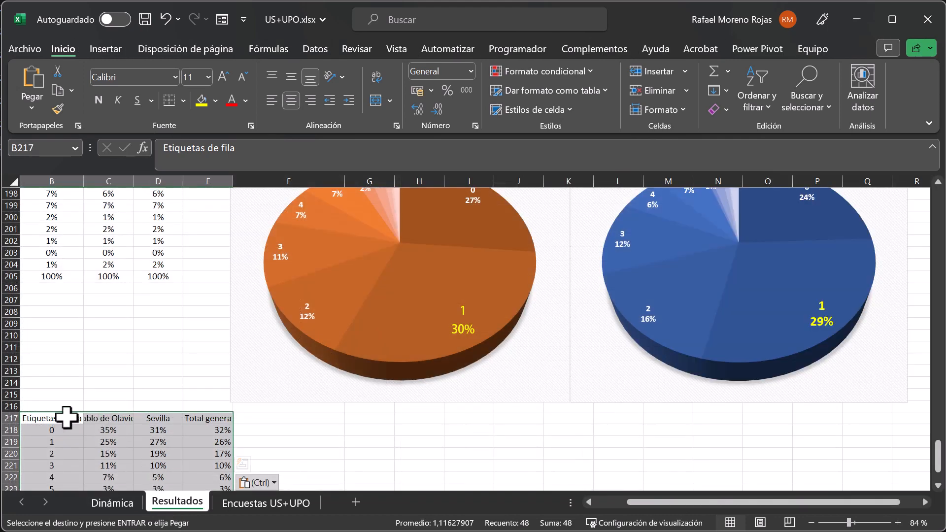
left_click(69, 417)
type("Repostería industrial")
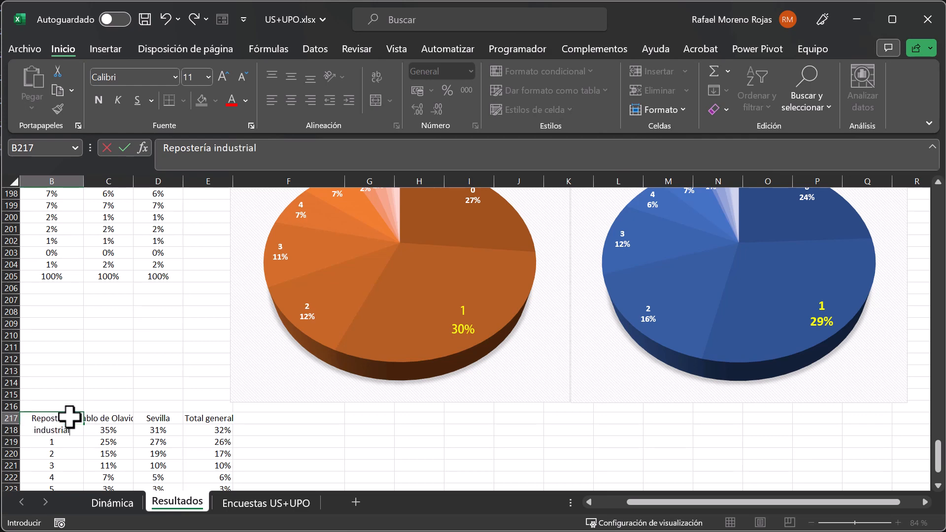
key("Return")
Select B231 on Resultados, and on the Dinámica sheet replace the repostería row field of the pivot table with the carnes procesadas question.
scroll(84, 394, "down", 3)
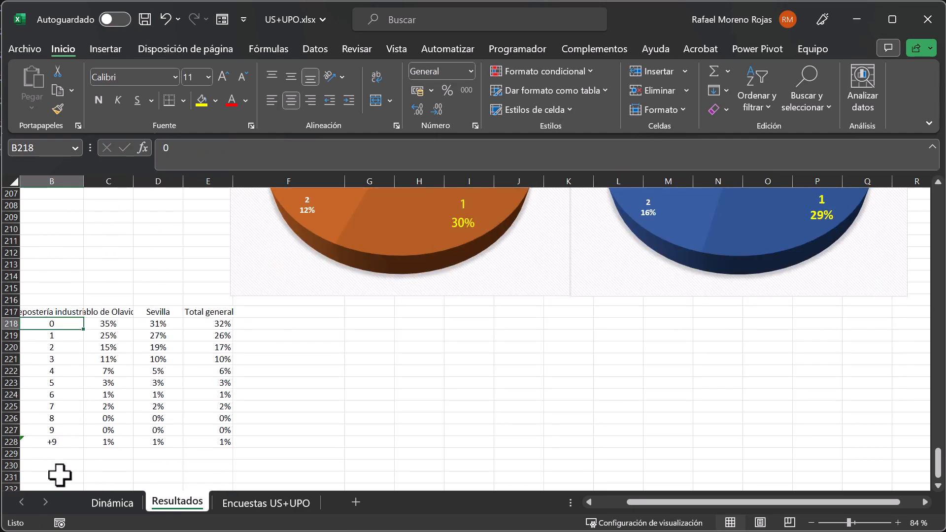
scroll(59, 463, "down", 1)
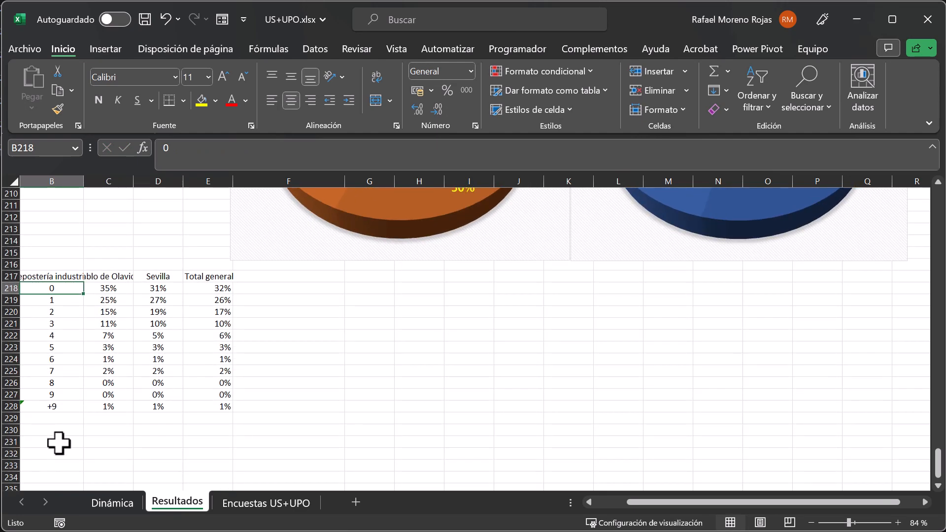
left_click(59, 443)
left_click(112, 502)
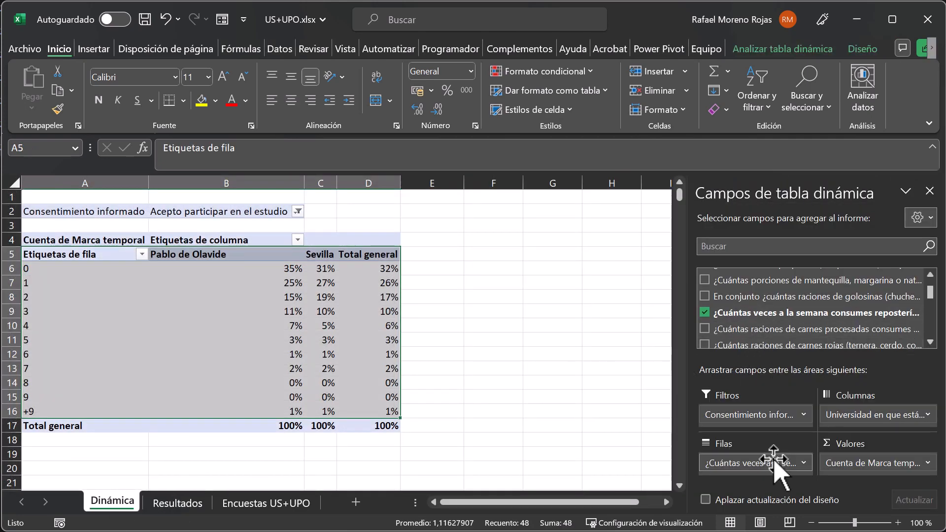
left_click_drag(774, 462, 759, 474)
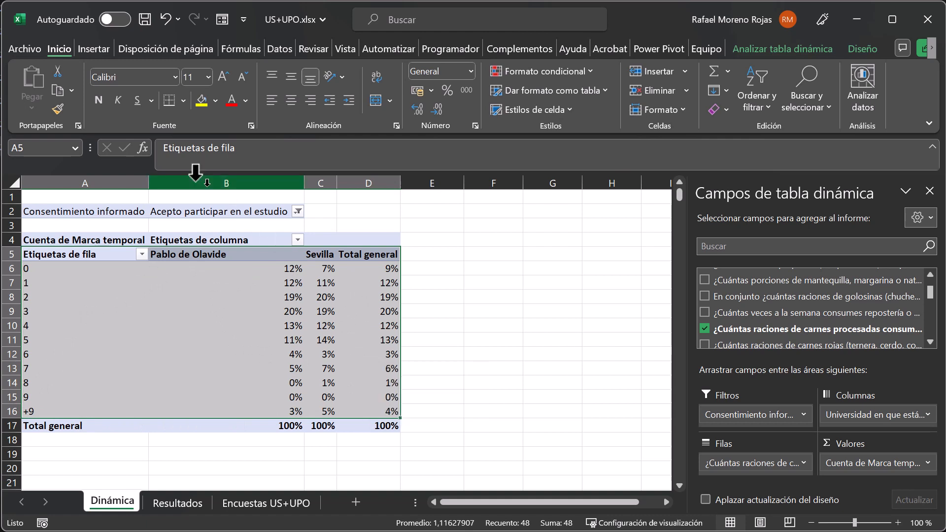
Copy the carnes procesadas pivot range A5:D16 and paste it at B231 of Resultados with the option Formatos de números y valores.
left_click(57, 91)
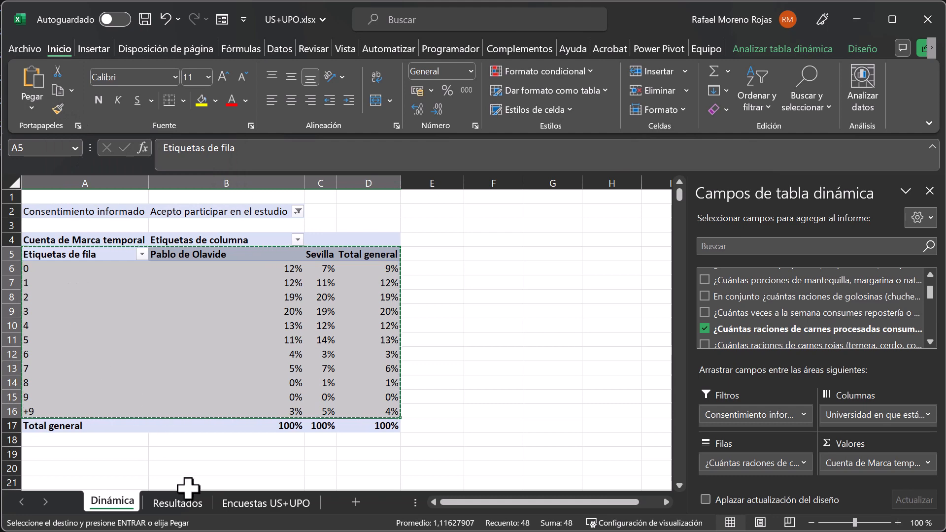
left_click(187, 515)
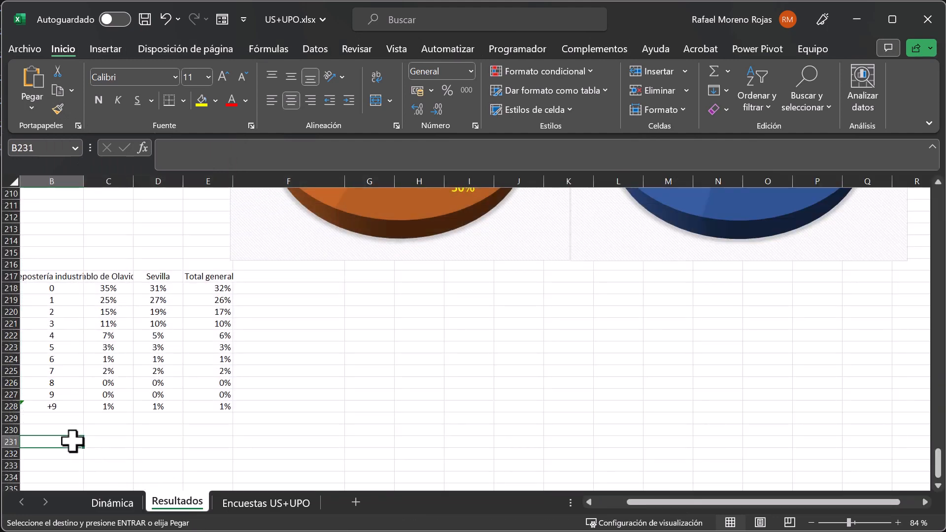
left_click(32, 108)
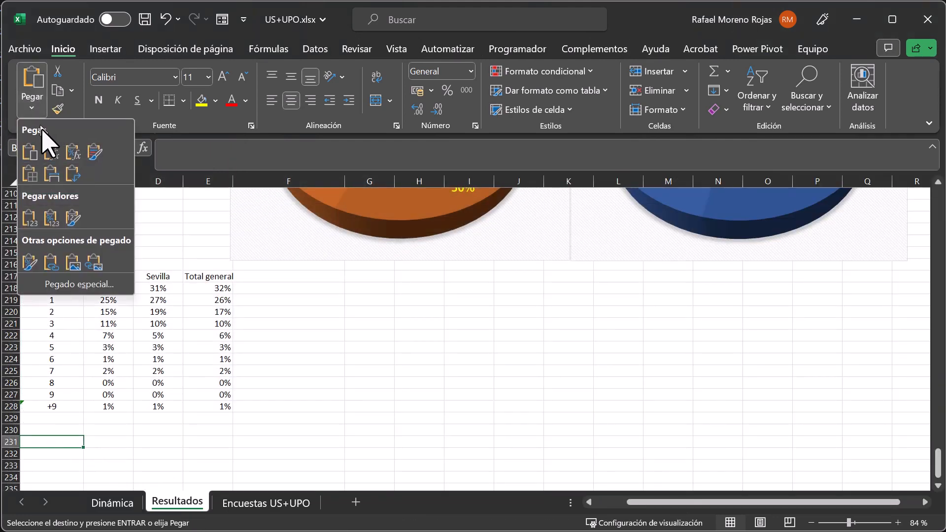
left_click(79, 284)
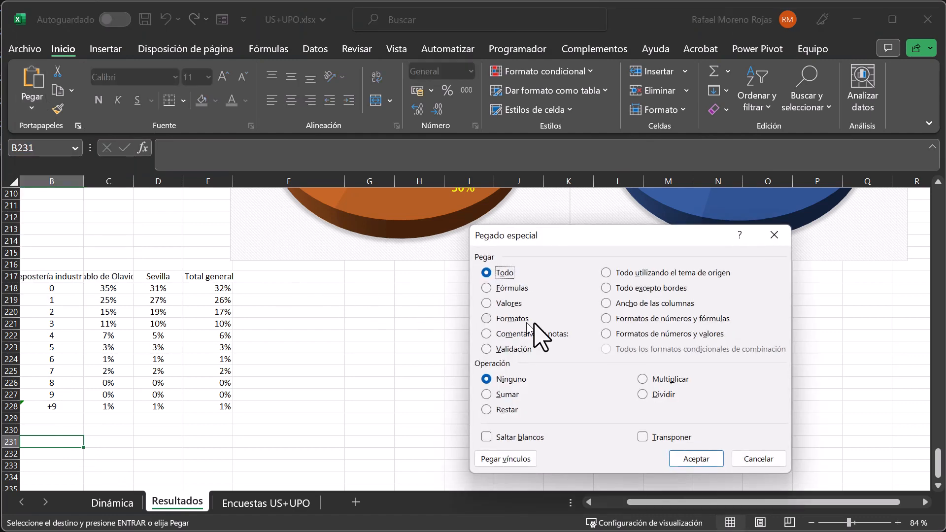
left_click(630, 334)
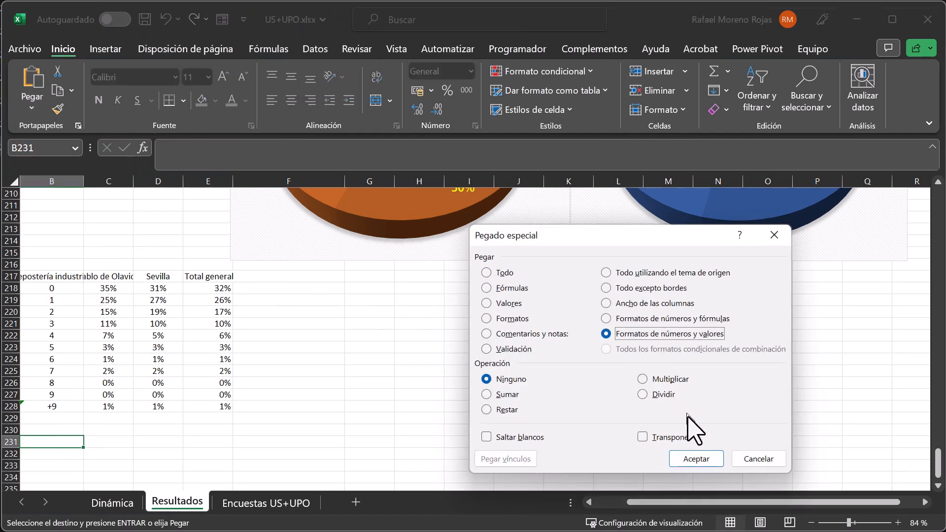
left_click(696, 458)
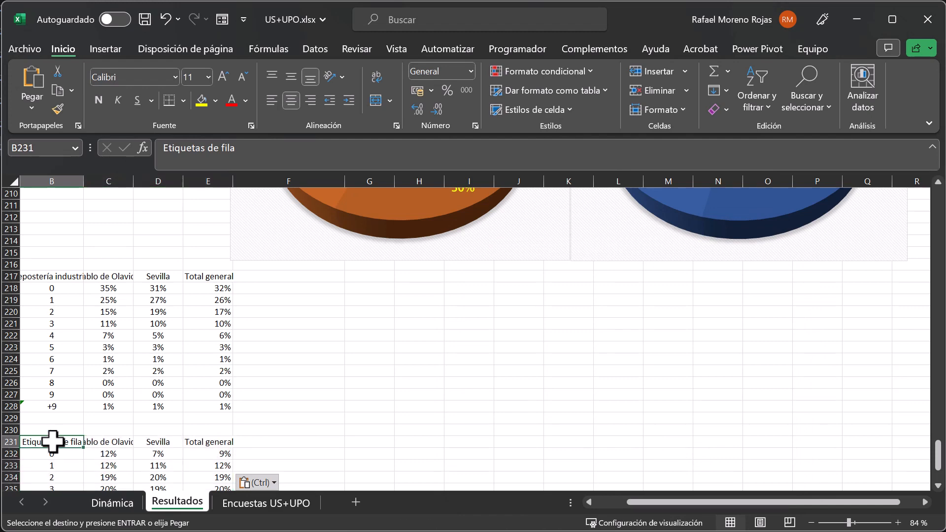
Replace the header in B231 of the new table with "Carnes procesadas".
type("Carnes pro")
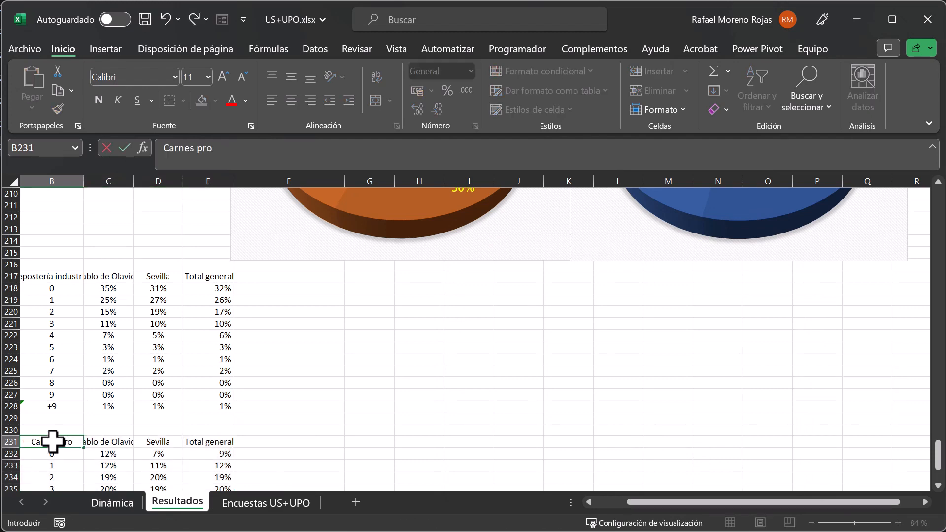
type("cesadas")
key("Return")
scroll(53, 441, "down", 6)
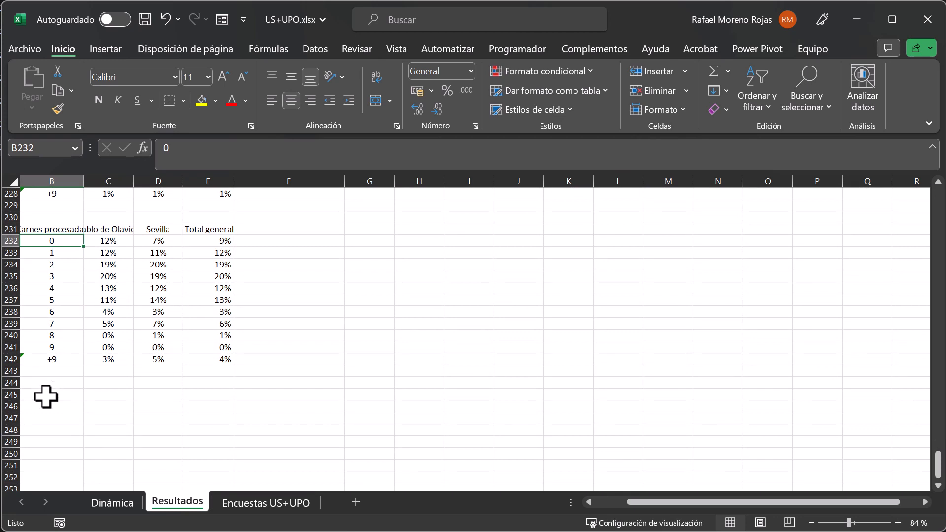
left_click(46, 397)
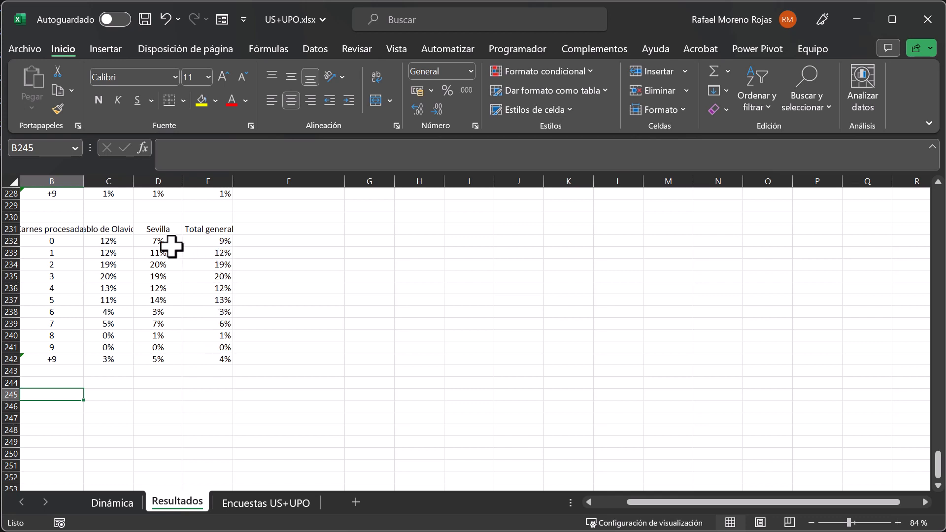
Fill the Pablo de Olavide and Sevilla cells of rows 0 and 5 in the Carnes procesadas table with yellow.
left_click_drag(100, 239, 148, 240)
left_click(202, 100)
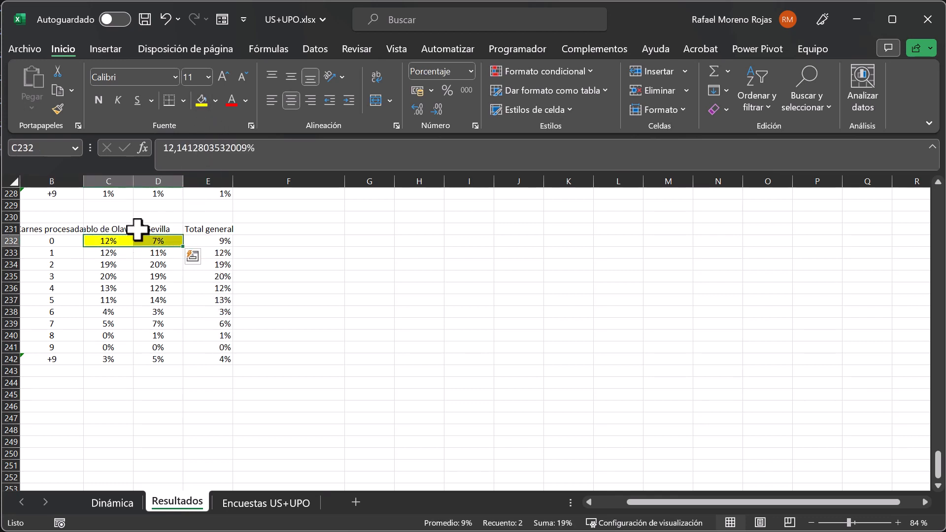
left_click(106, 299)
left_click_drag(106, 299, 159, 301)
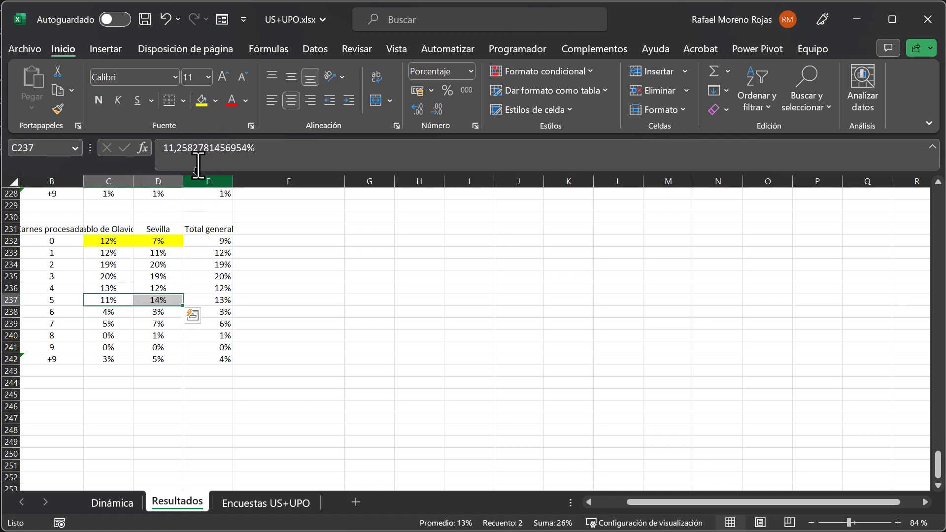
left_click(201, 101)
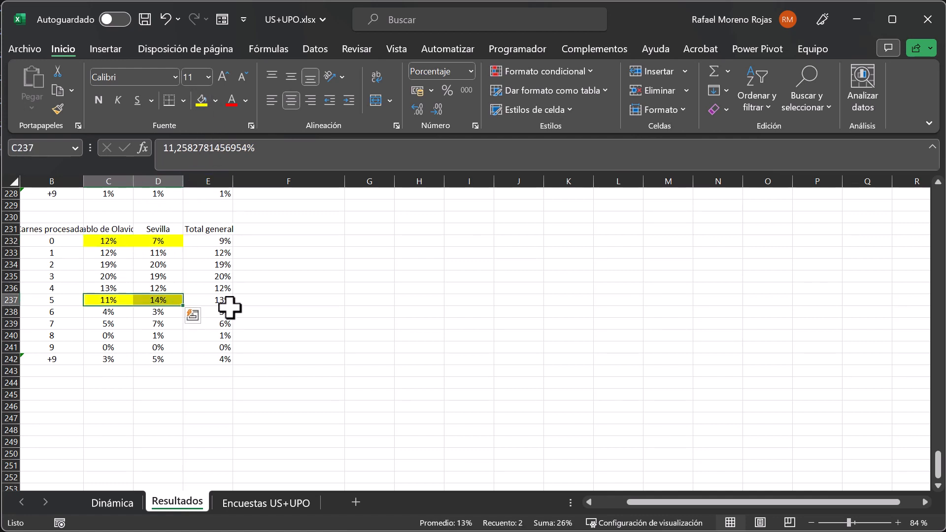
Select B244 on Resultados, and on the Dinámica sheet replace the carnes procesadas row field with the carnes rojas question.
left_click(61, 383)
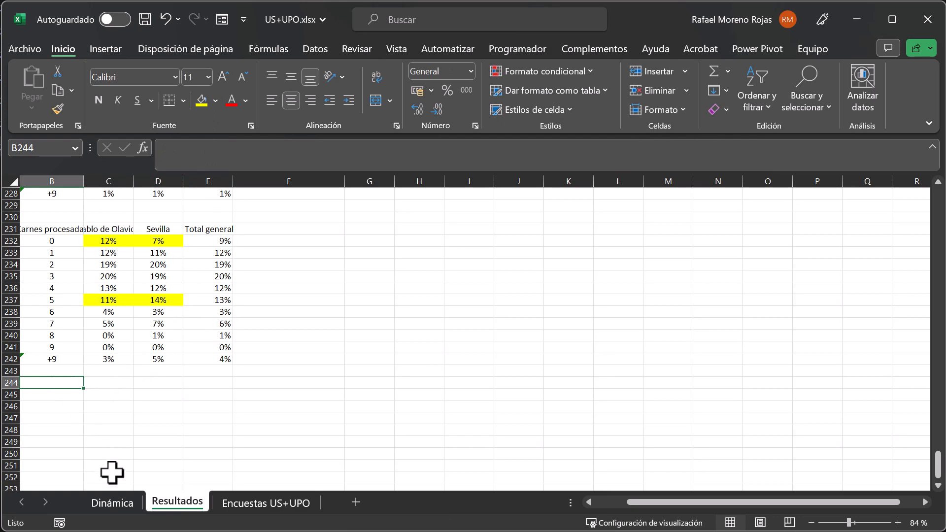
left_click(116, 502)
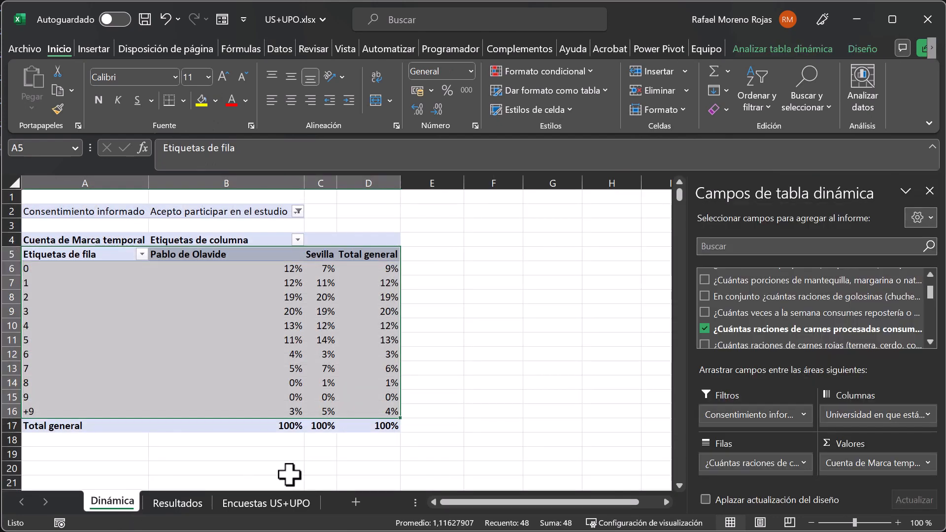
left_click_drag(781, 468, 653, 373)
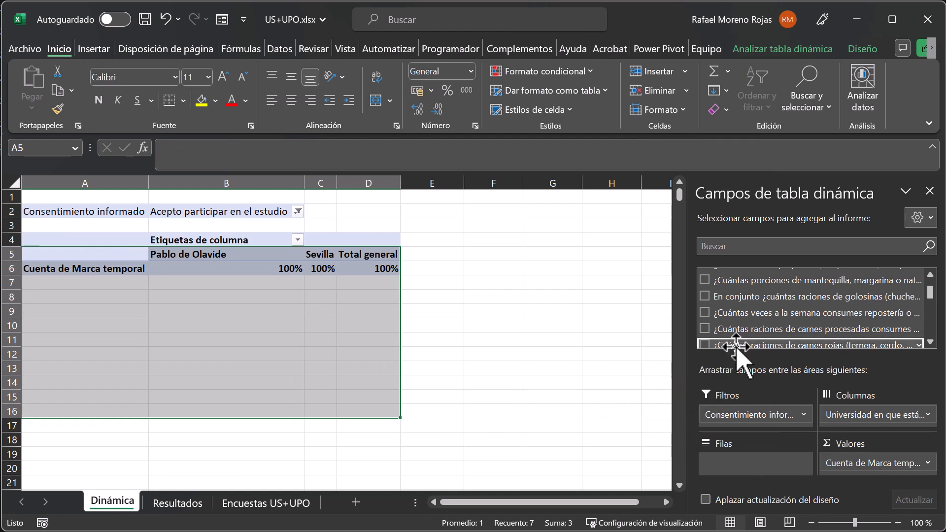
left_click_drag(741, 345, 703, 463)
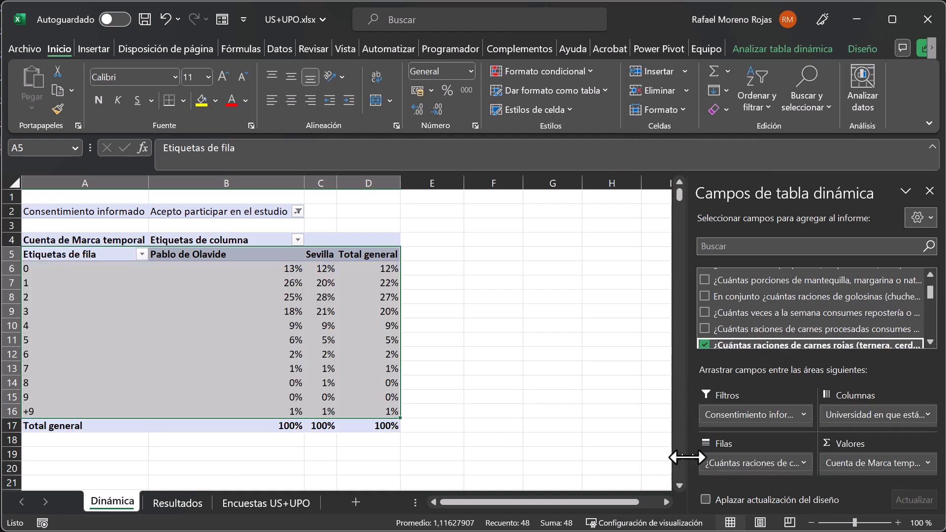
Copy the carnes rojas pivot range A5:D16 and paste it at B244 of Resultados with the option Formatos de números y valores.
left_click(58, 91)
left_click(176, 503)
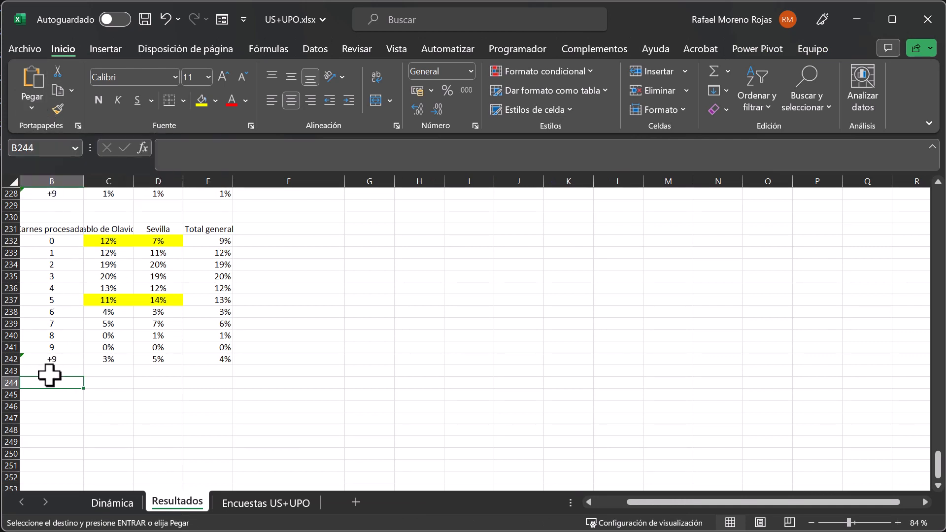
right_click(68, 382)
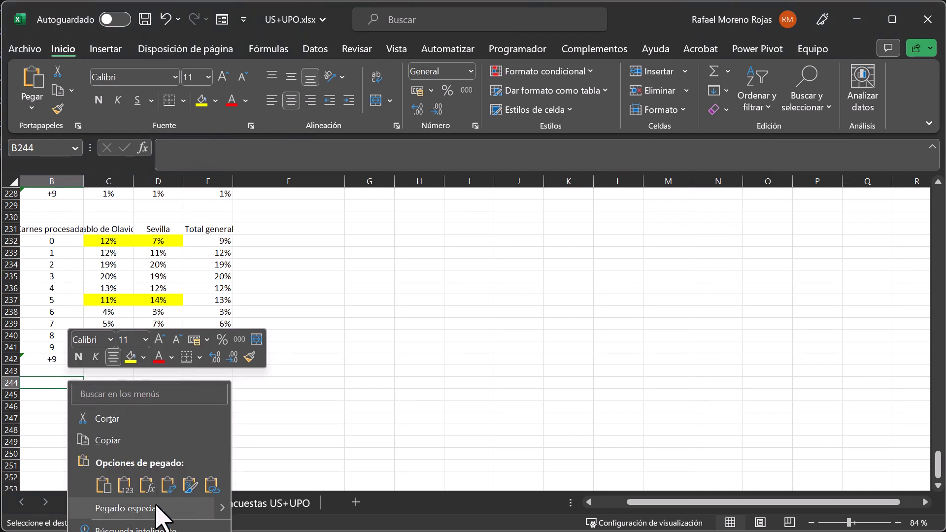
left_click(126, 508)
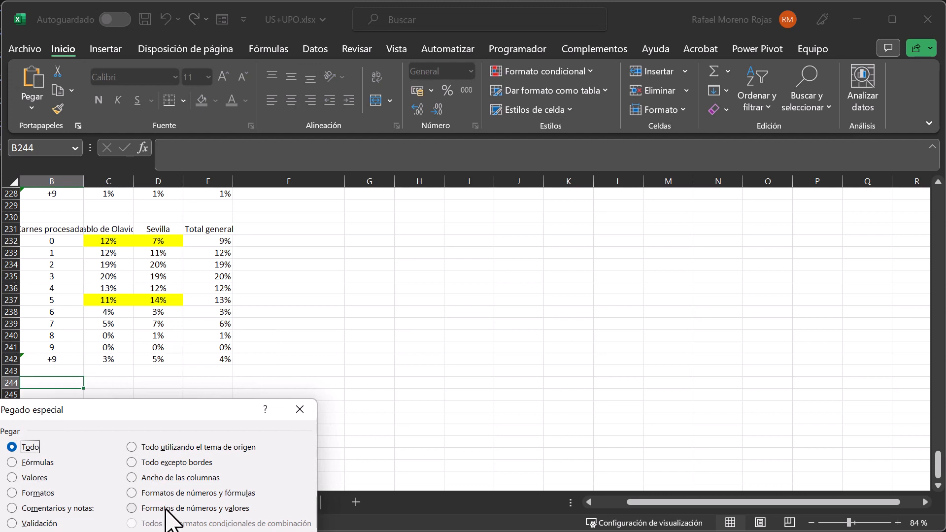
left_click(166, 509)
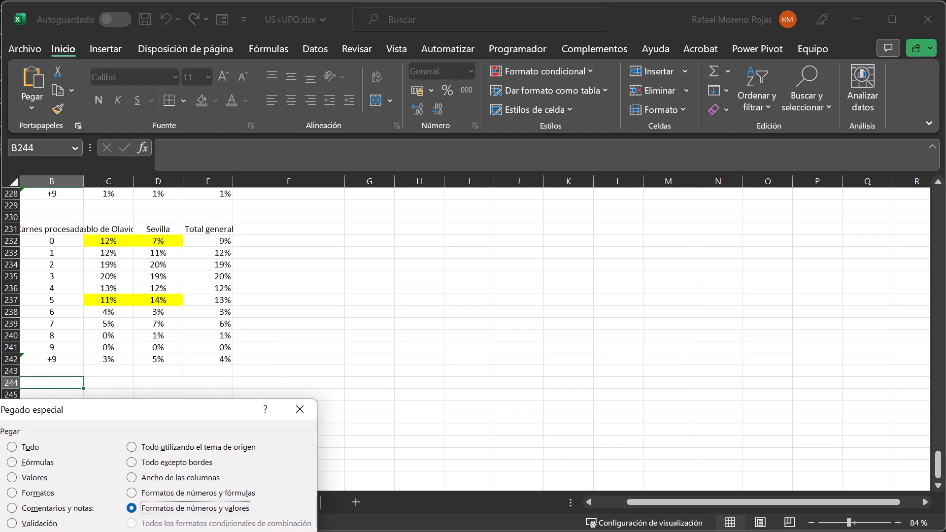
key("Return")
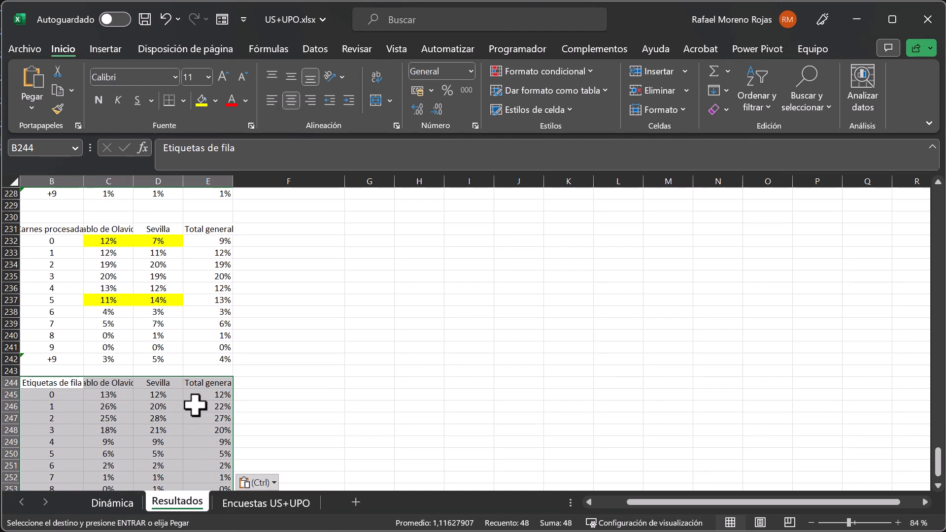
Replace the header in B244 of the new table with "Carnes rojas".
left_click(52, 380)
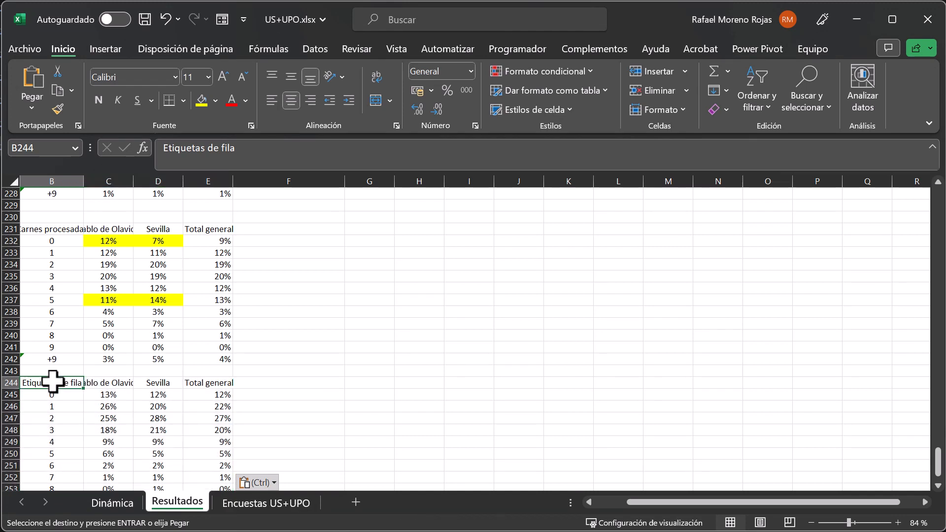
type("Carnes ro")
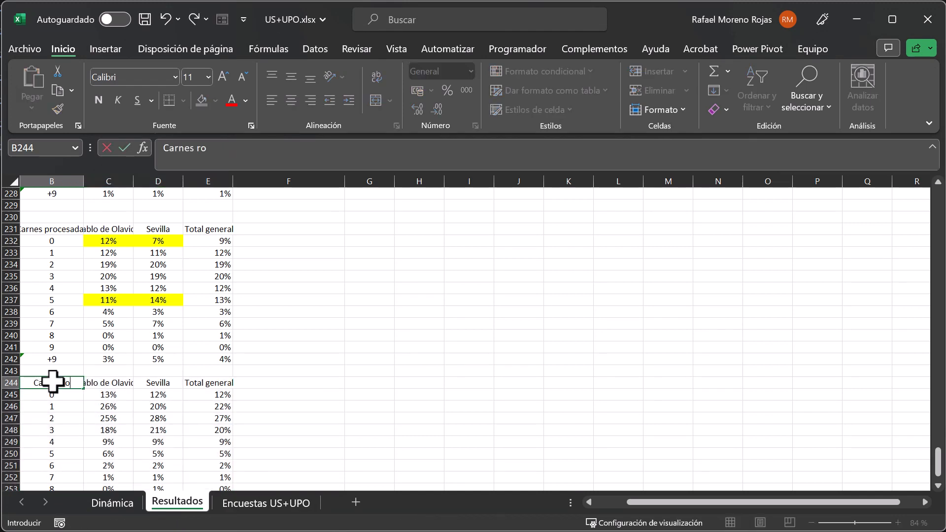
type("jas")
key("Return")
Fill cells C246, D247 and D248 of the Carnes rojas table with yellow.
scroll(53, 381, "down", 4)
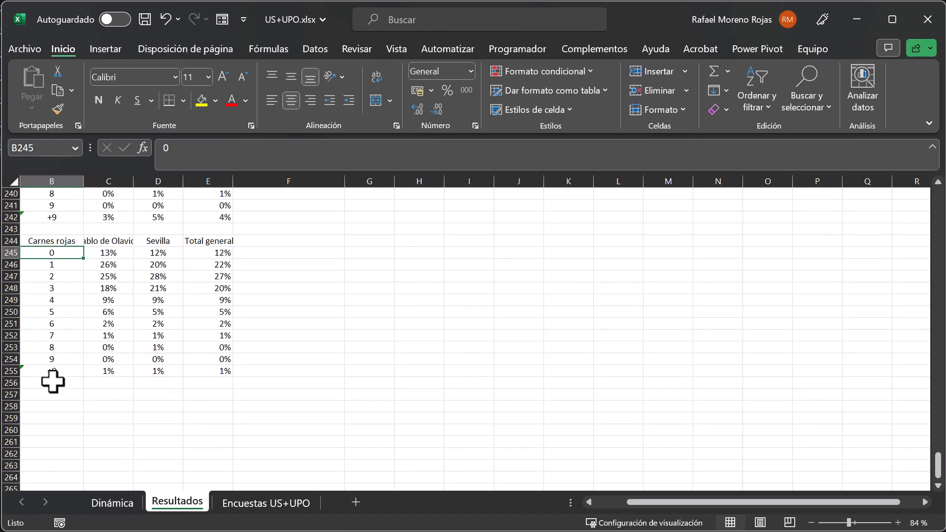
left_click(103, 266)
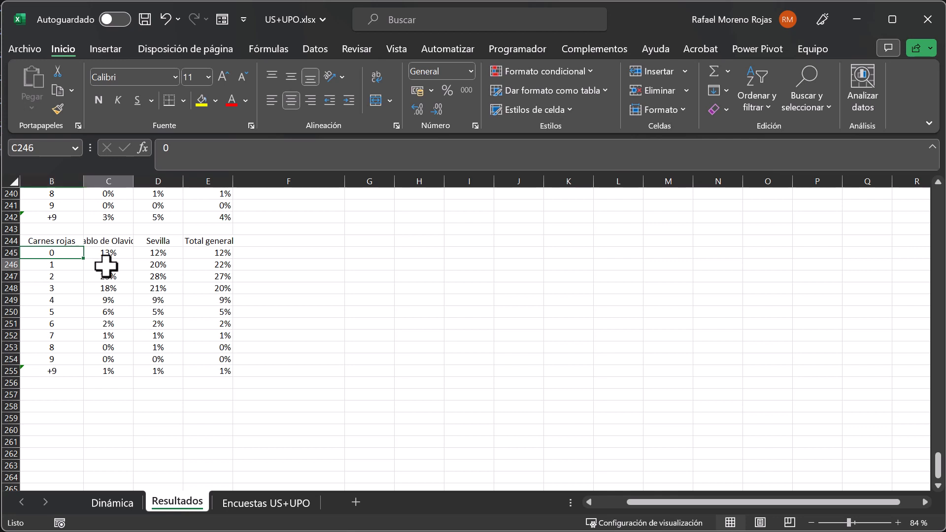
left_click(199, 101)
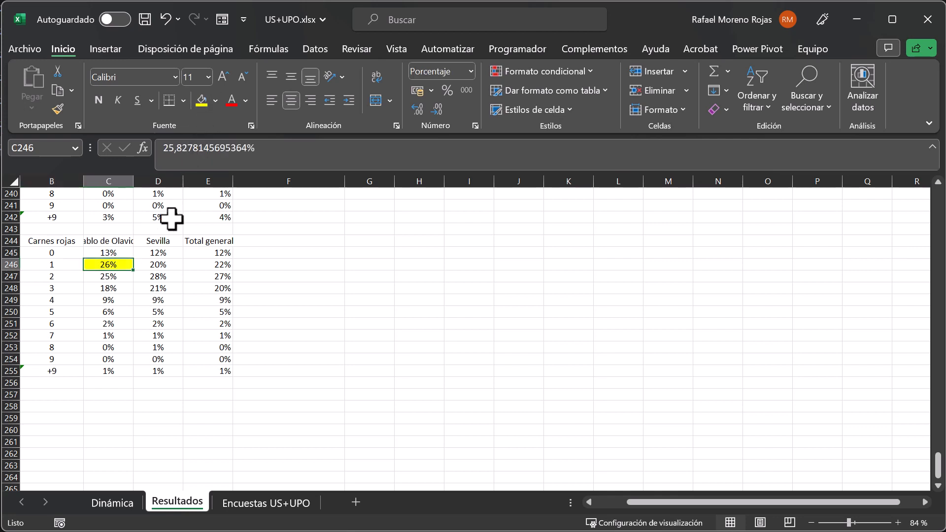
left_click(162, 279)
left_click(202, 102)
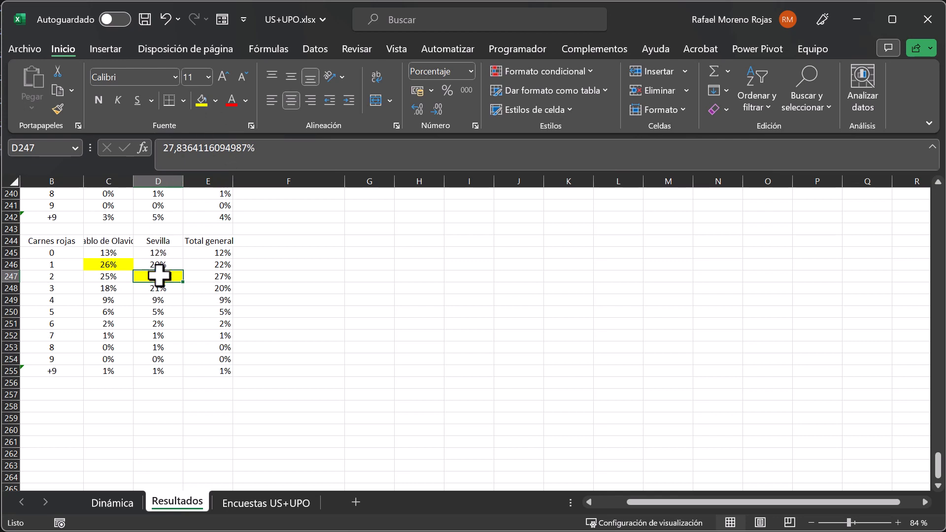
left_click(158, 290)
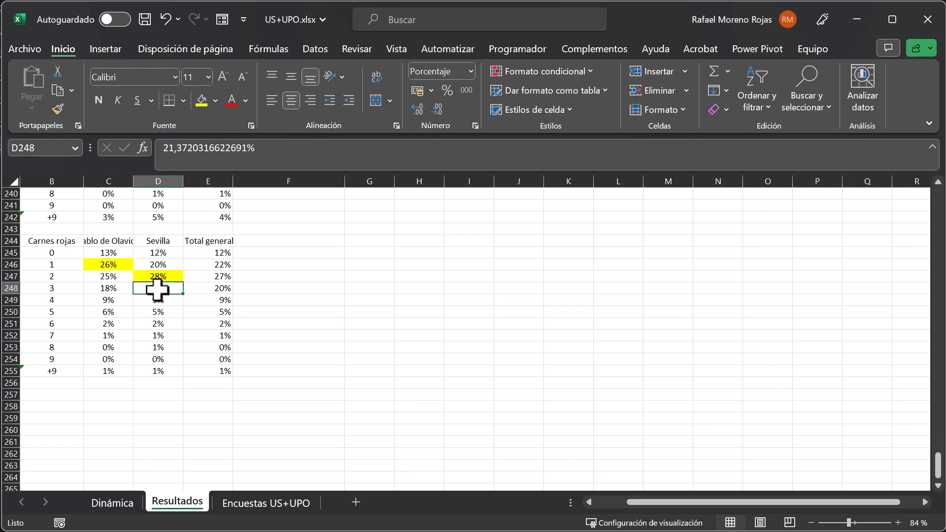
left_click(202, 102)
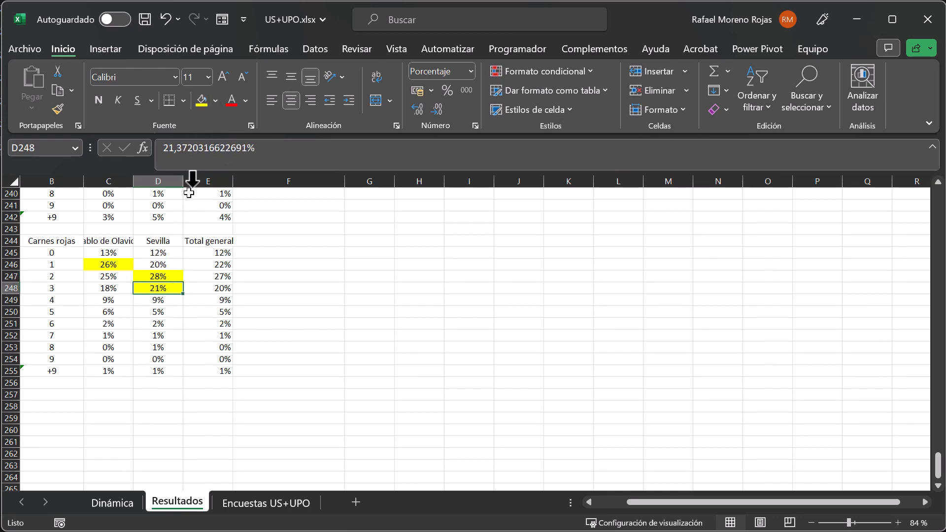
Fill cells D248, C246 and D247 of the Carnes rojas table with light green from the theme colours.
left_click(215, 101)
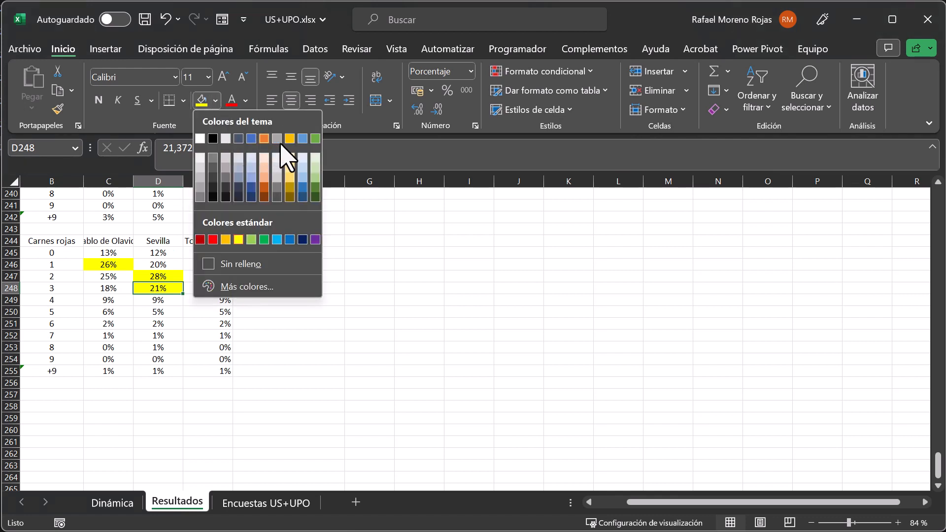
left_click(316, 168)
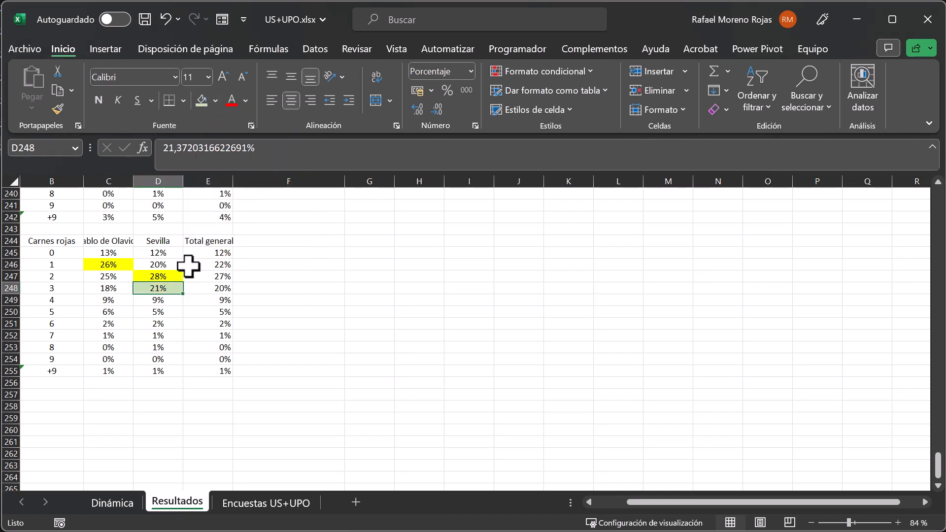
left_click(114, 266)
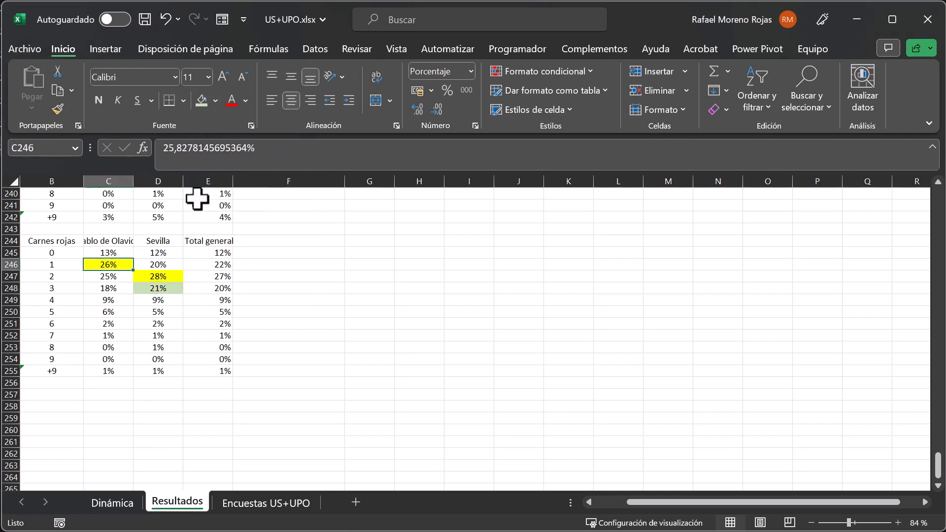
left_click(202, 101)
left_click(158, 275)
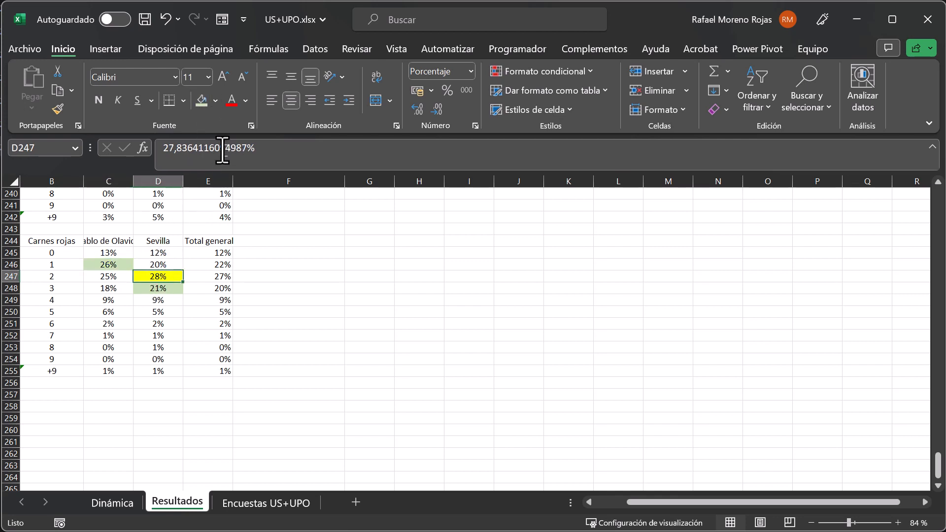
left_click(202, 101)
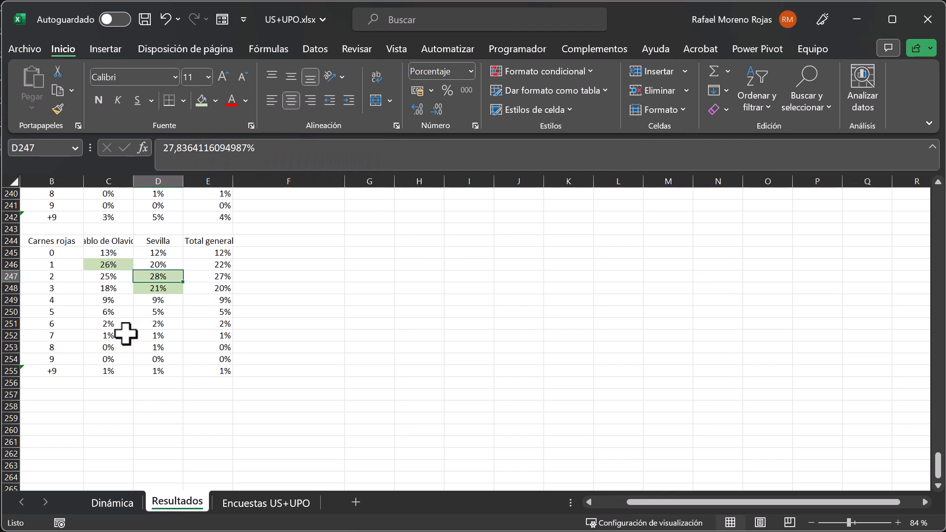
Fill cells D237 and C232 of the Carnes procesadas table with the same light green.
scroll(126, 334, "up", 2)
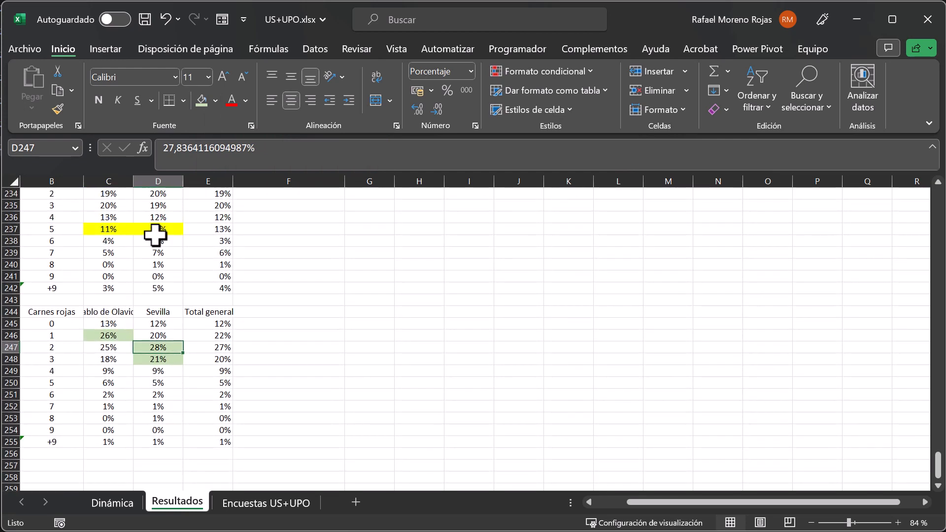
left_click(155, 230)
left_click(201, 101)
scroll(166, 295, "up", 4)
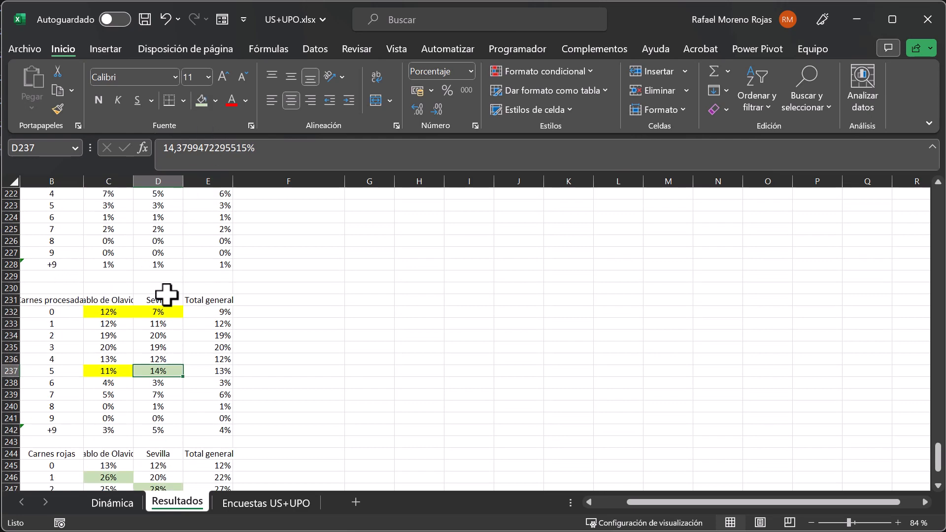
left_click(100, 312)
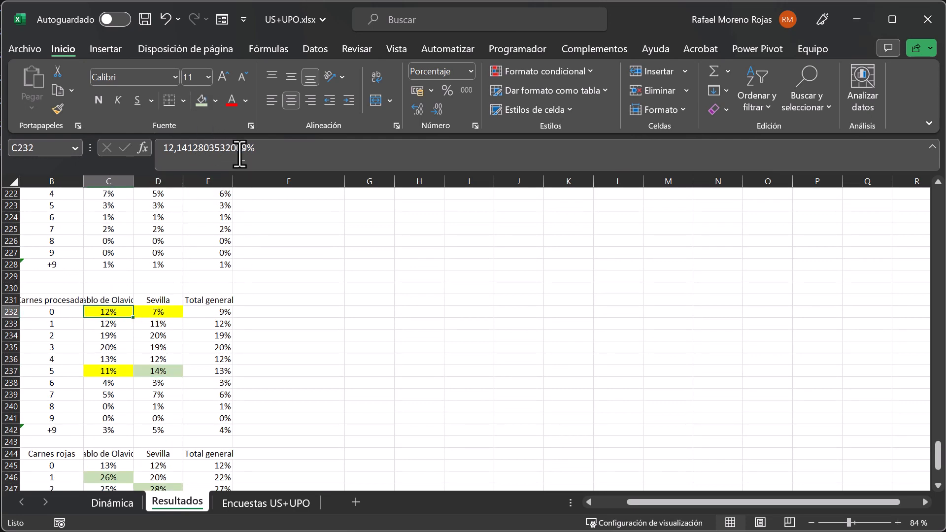
left_click(203, 108)
Clear the yellow from D232 and C237 by copying the format of the unfilled cells D233 and C236 onto them.
left_click(163, 323)
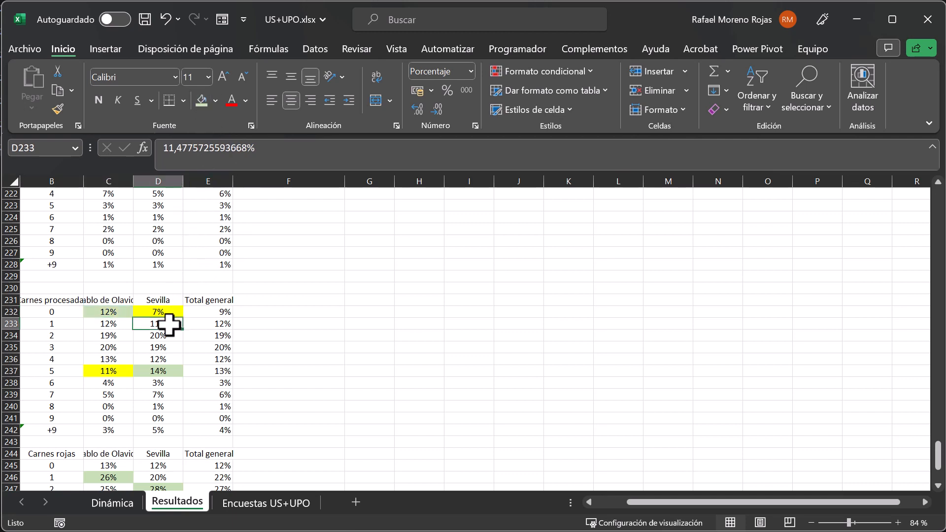
left_click(58, 109)
left_click(161, 311)
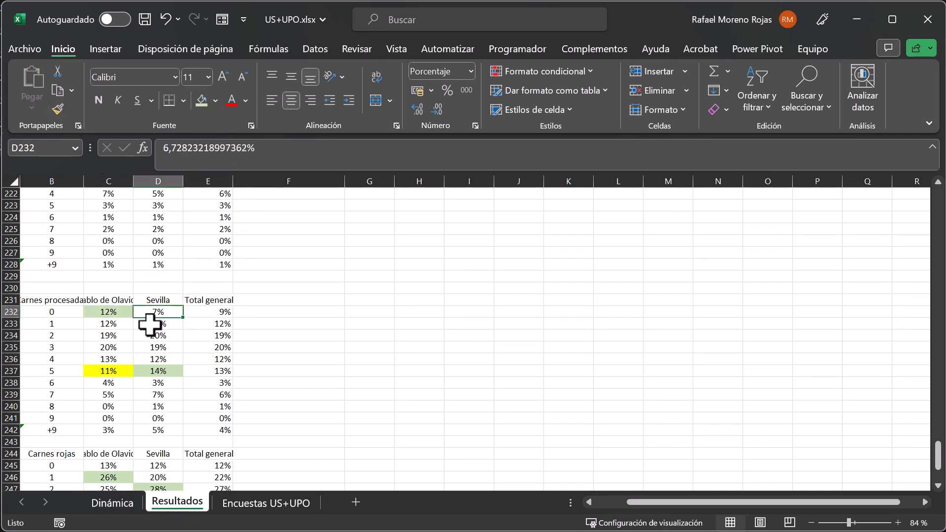
left_click(109, 359)
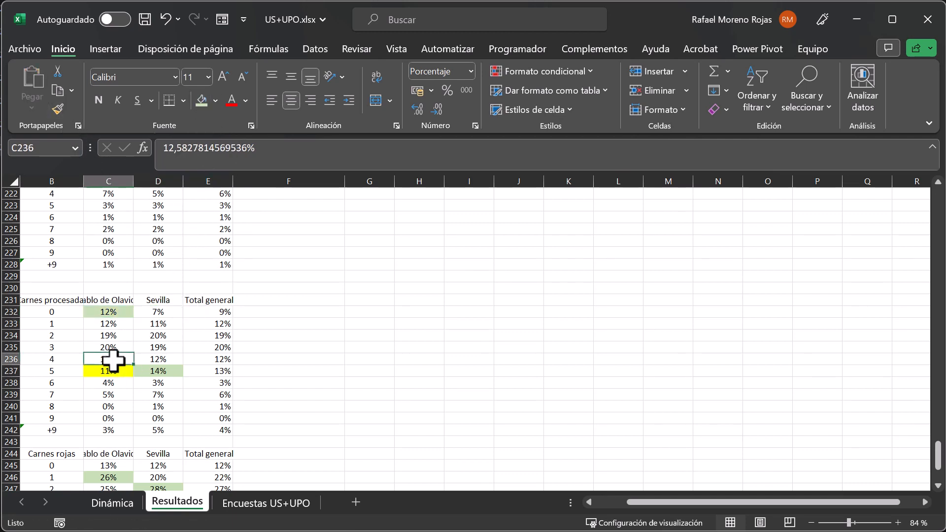
left_click(59, 109)
left_click(109, 370)
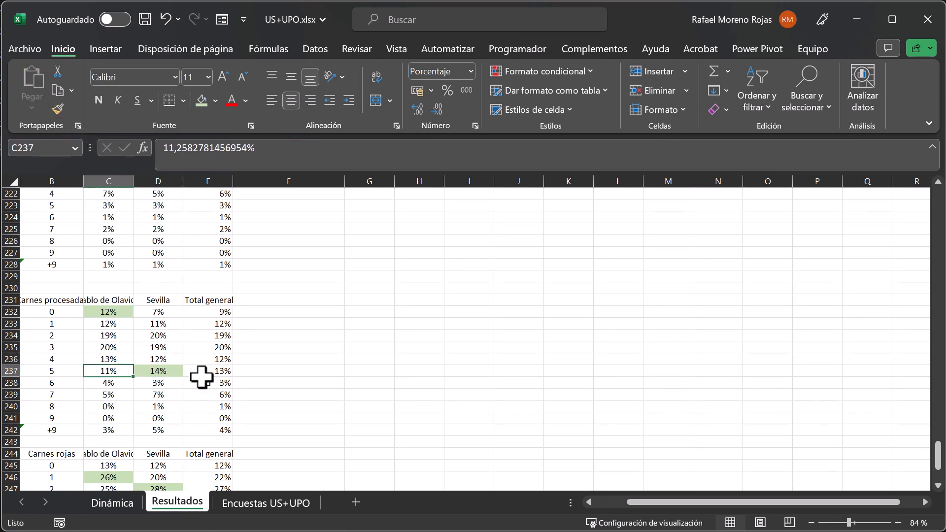
Select B257 on Resultados, and on the Dinámica sheet replace the carnes rojas row field with "¿Acudes una o más veces a la semana a una hambu...".
scroll(201, 377, "down", 4)
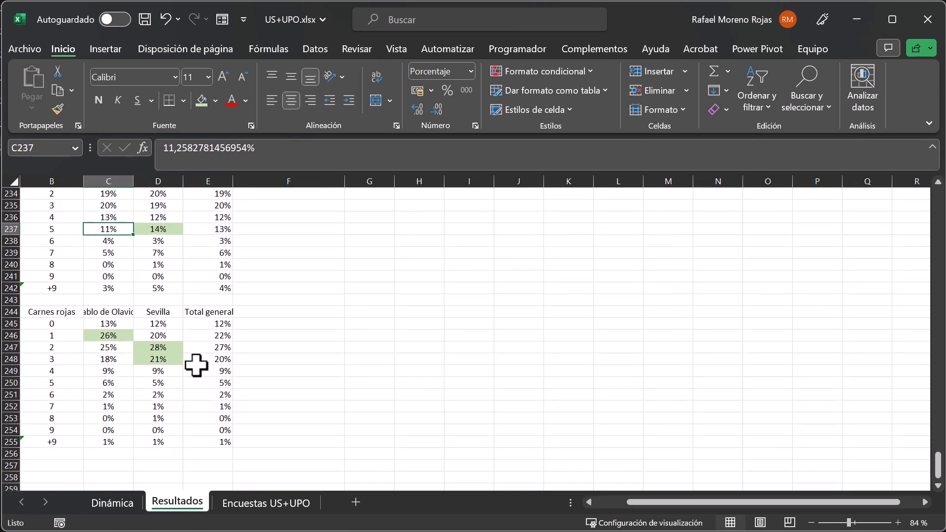
scroll(196, 365, "down", 1)
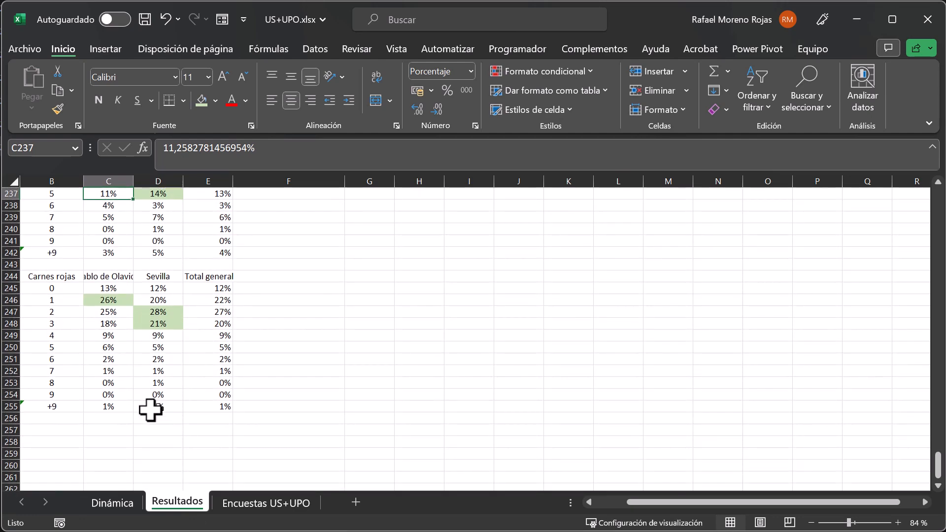
left_click(55, 432)
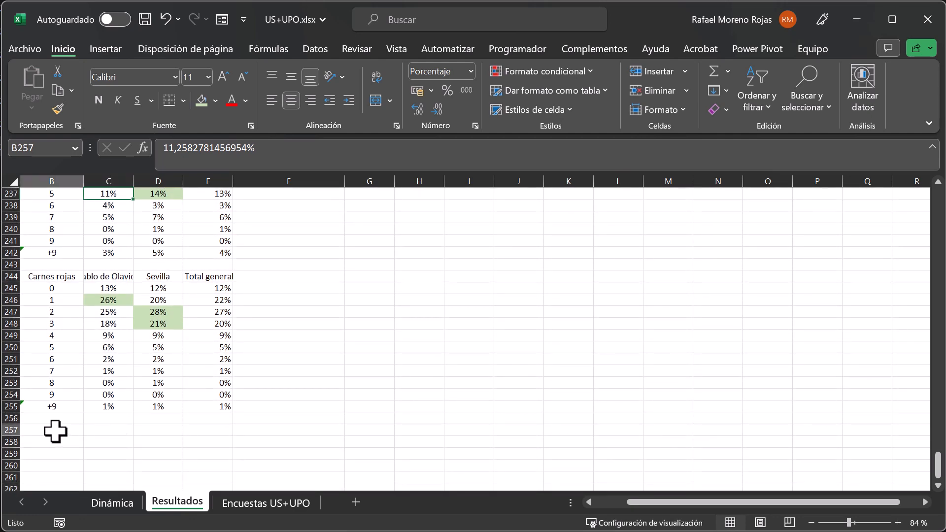
left_click(118, 503)
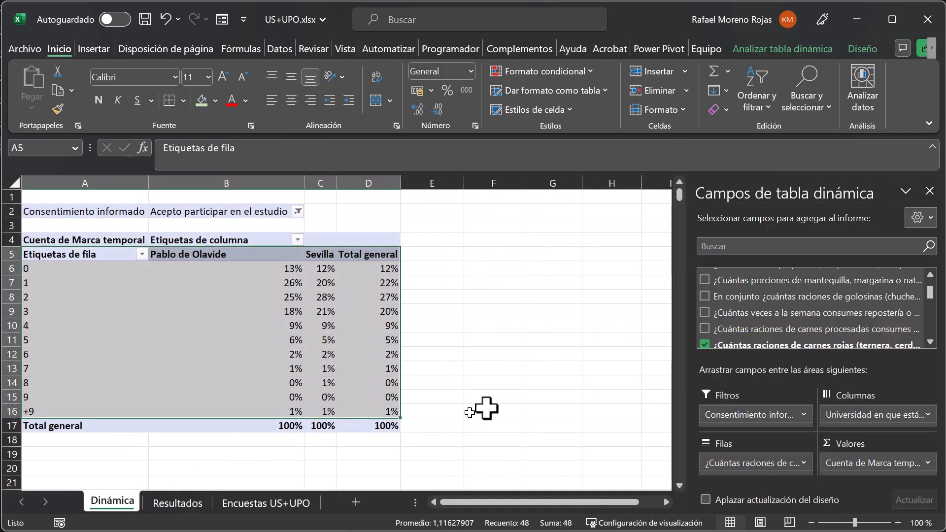
scroll(725, 310, "down", 1)
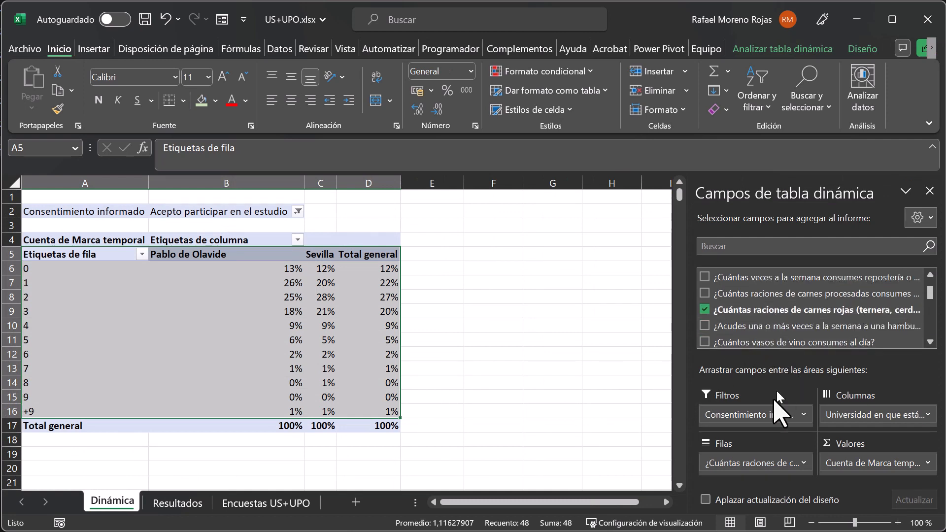
left_click_drag(773, 465, 643, 458)
left_click_drag(757, 328, 773, 482)
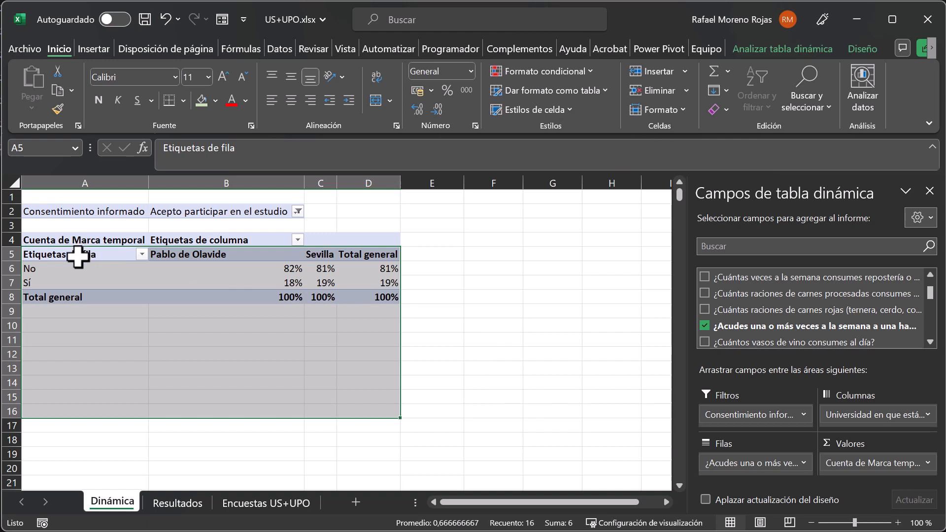
Copy the pivot range A5:D7, paste it at B257 of Resultados with the option Formatos de números y valores, and select its header cell B257.
left_click_drag(77, 252, 367, 276)
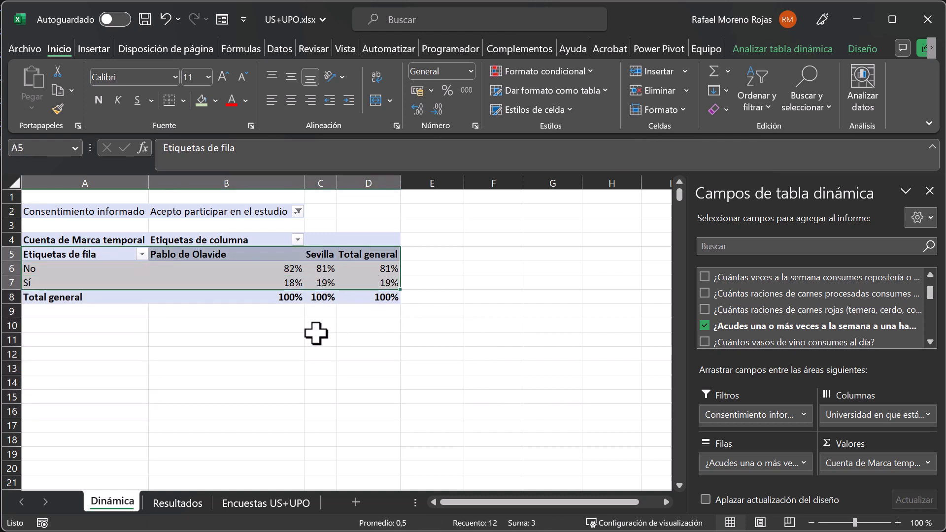
left_click(58, 91)
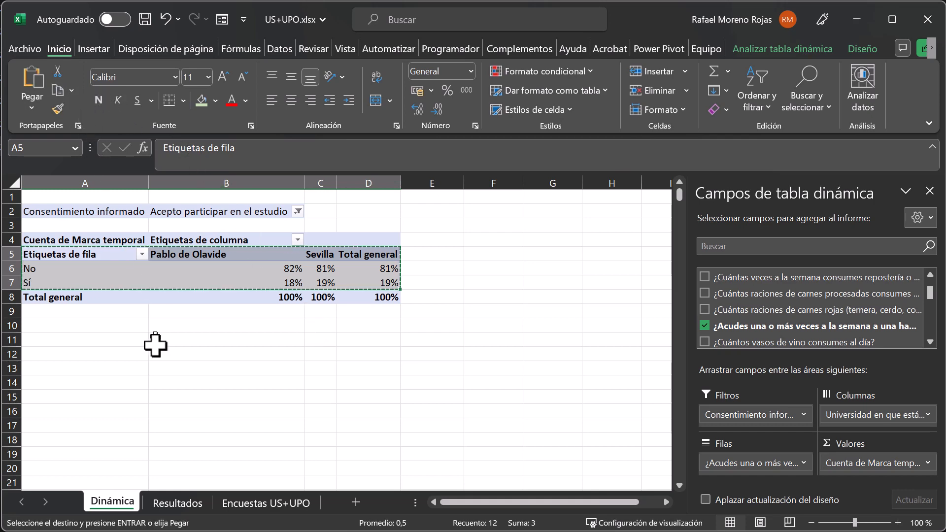
left_click(162, 503)
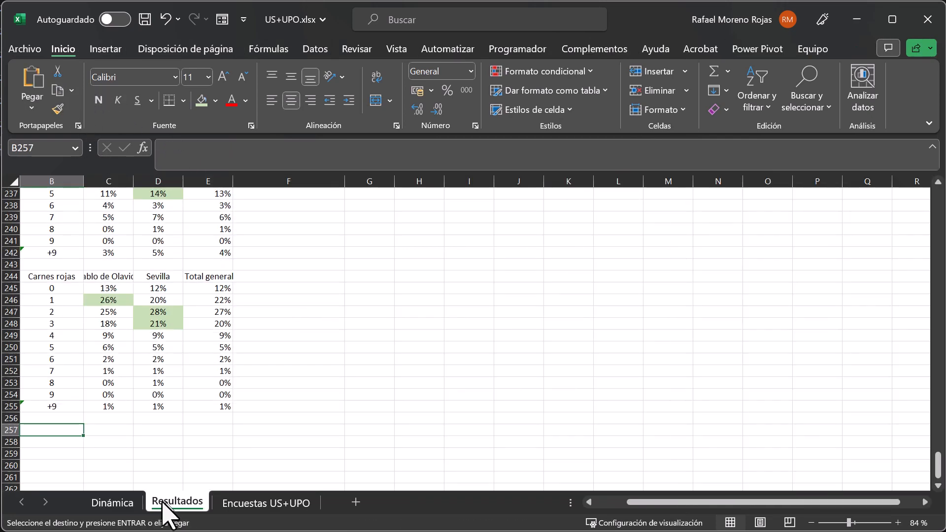
right_click(50, 429)
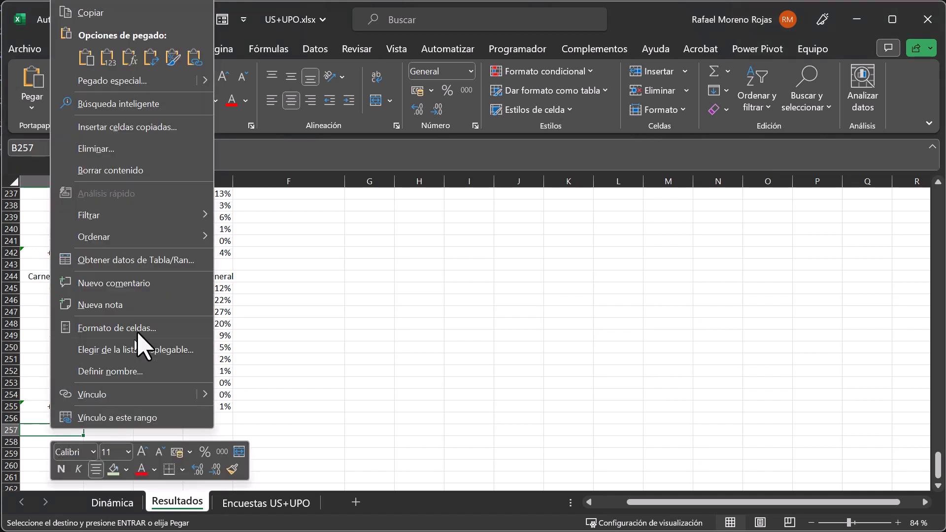
mouse_move(208, 80)
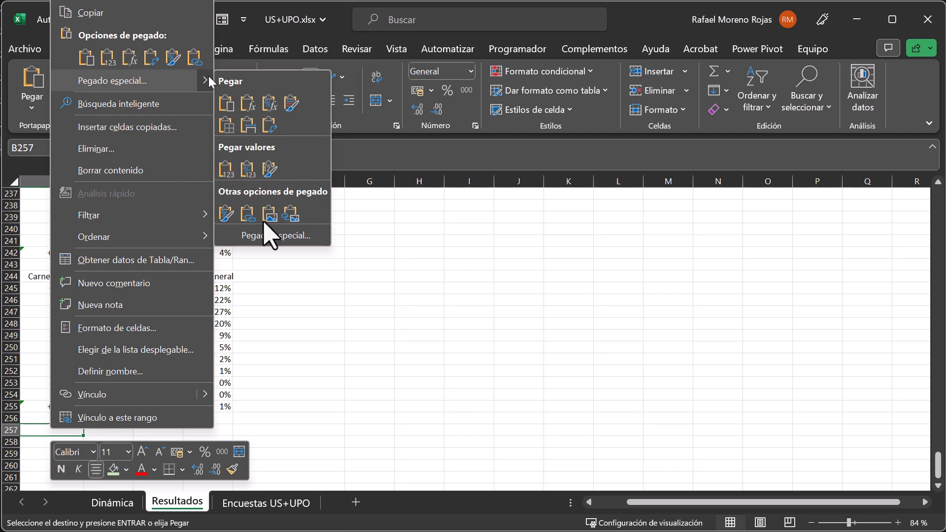
left_click(269, 238)
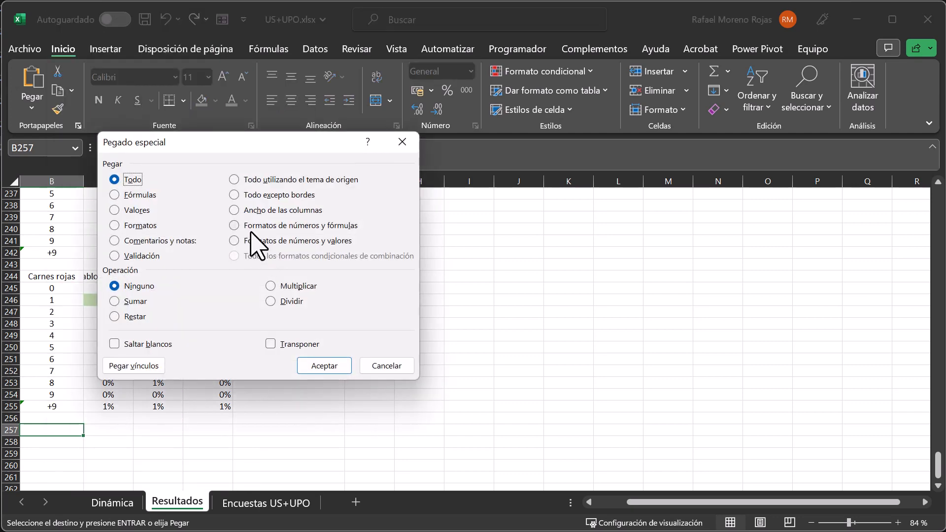
left_click(252, 240)
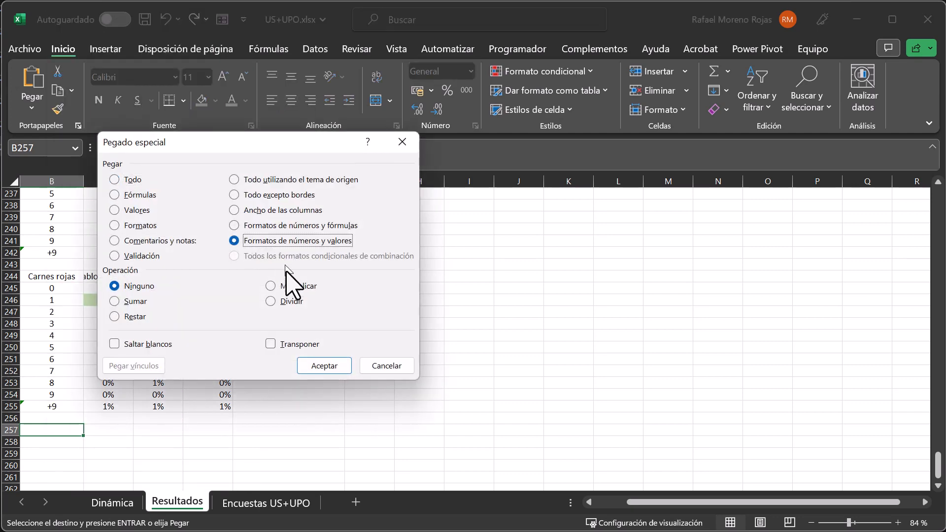
left_click(339, 367)
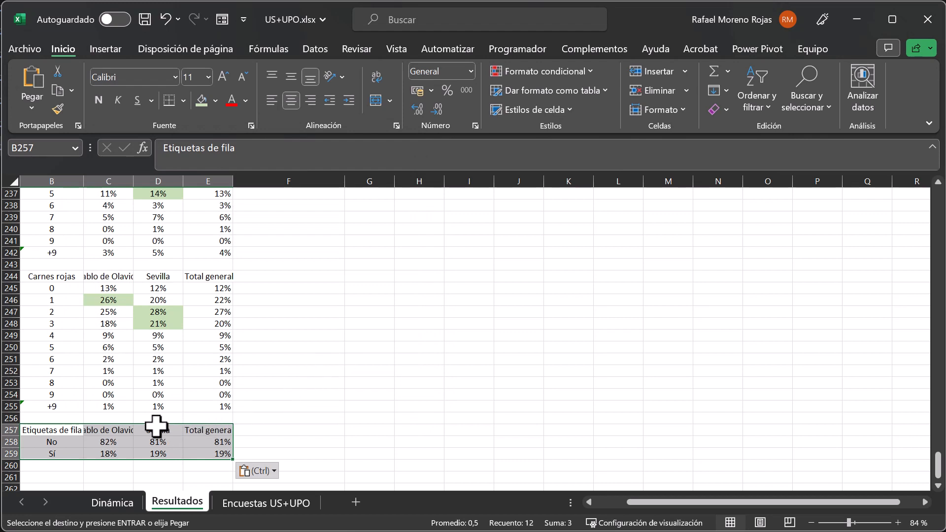
left_click(48, 427)
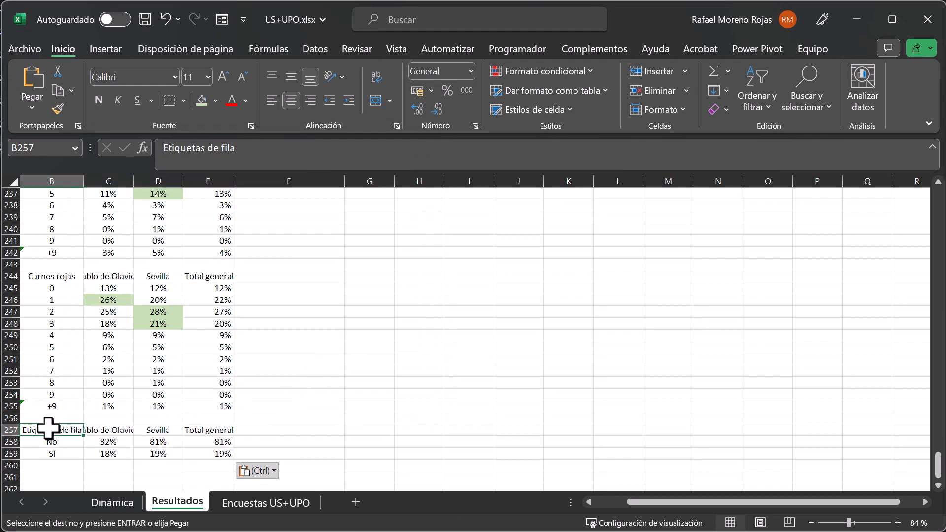
Replace the header in B257 of Resultados with "Hamburguesería".
type("Ha")
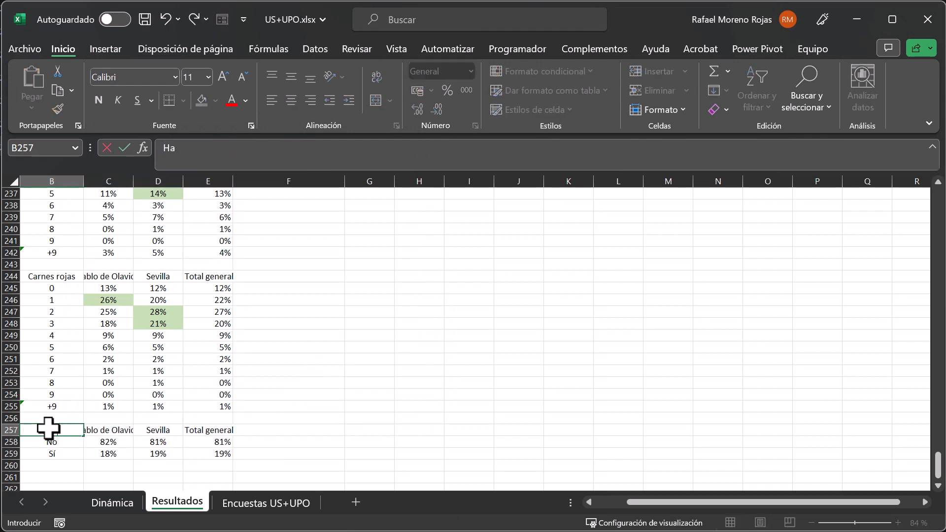
type("mburguesería")
key("Return")
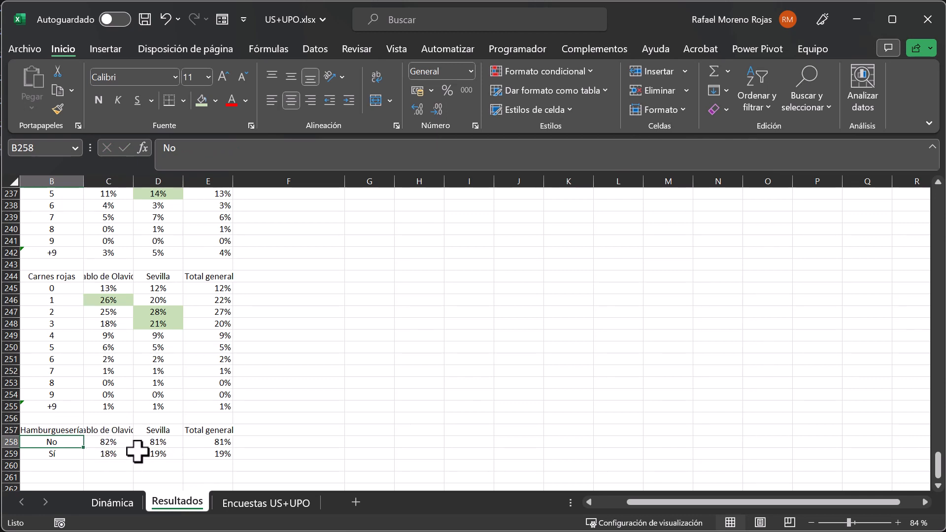
On the Dinámica sheet, replace the hamburger restaurant row field of the pivot table with "¿Cuántos vasos de vino consumes al día?".
left_click(111, 504)
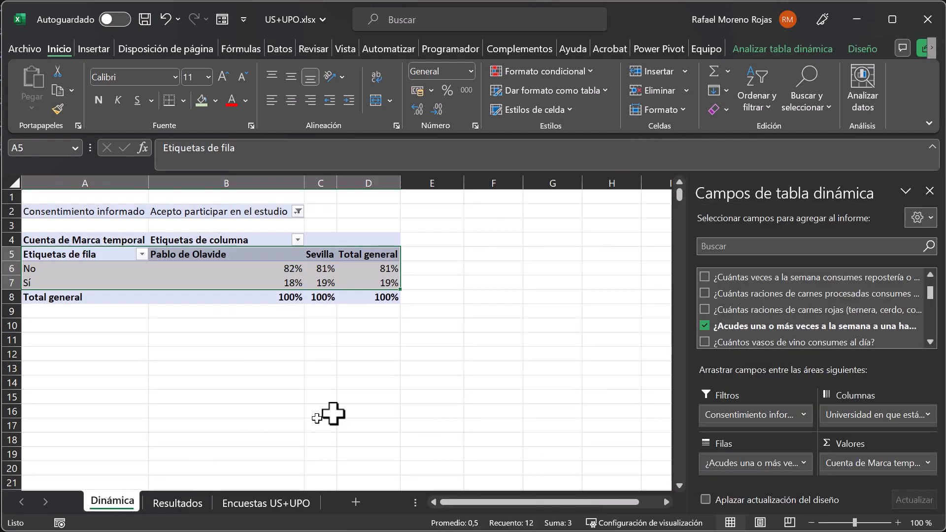
left_click_drag(771, 467, 671, 420)
left_click_drag(768, 341, 739, 471)
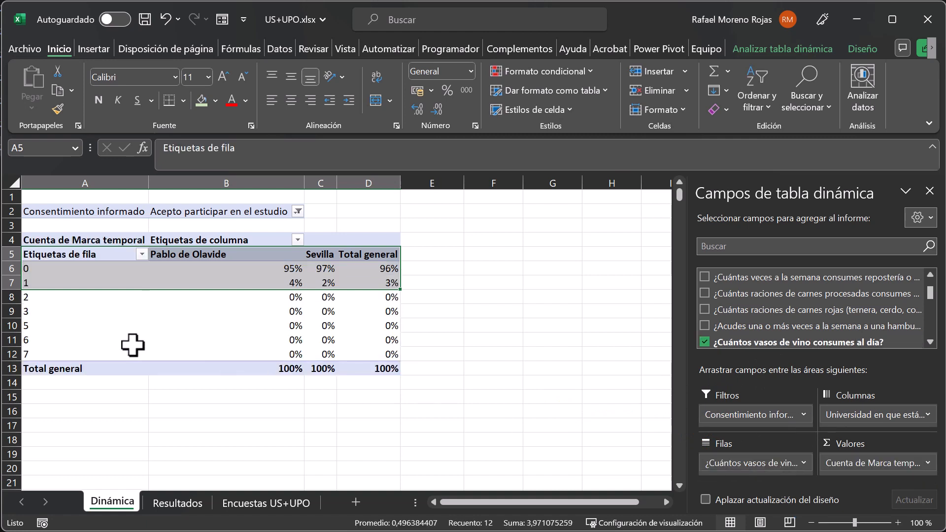
Copy the pivot range A5:D12 and paste it at B261 of Resultados with the option Formatos de números y valores.
left_click_drag(47, 253, 370, 355)
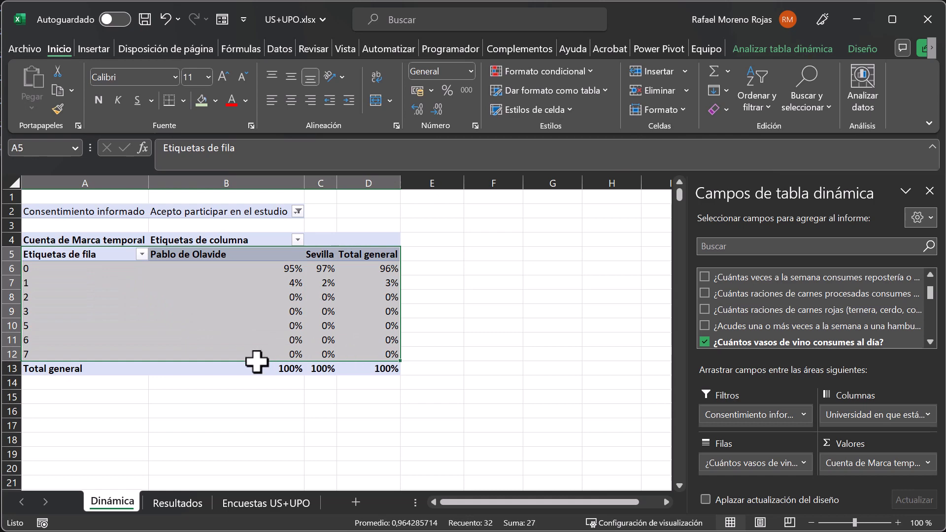
key("ctrl+c")
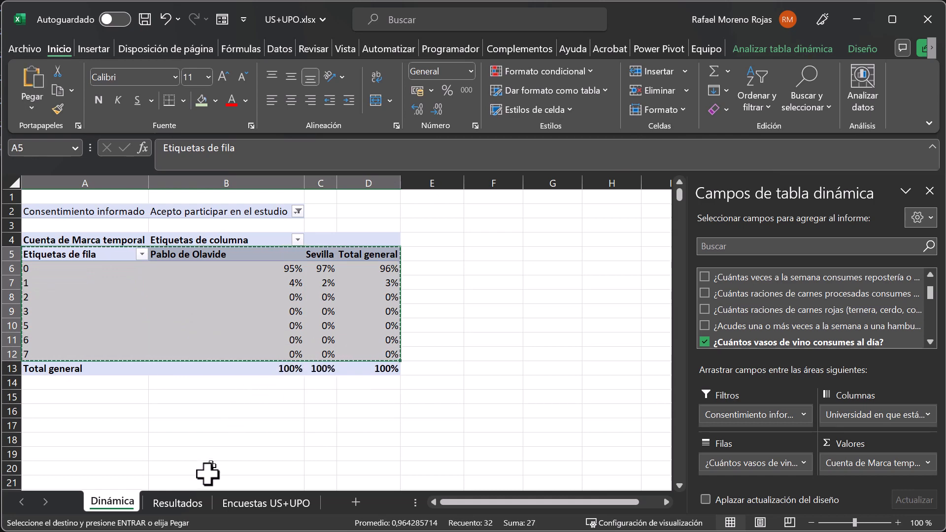
left_click(199, 503)
scroll(108, 460, "down", 3)
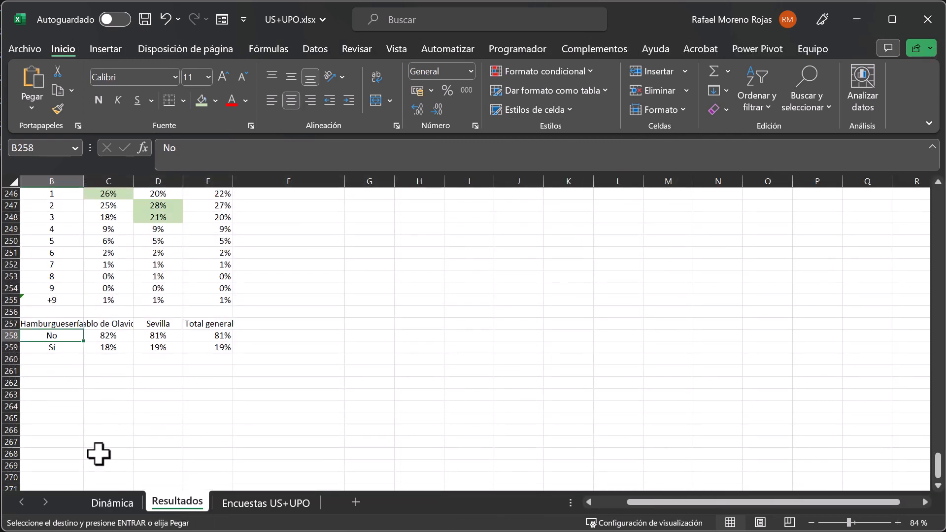
left_click(64, 373)
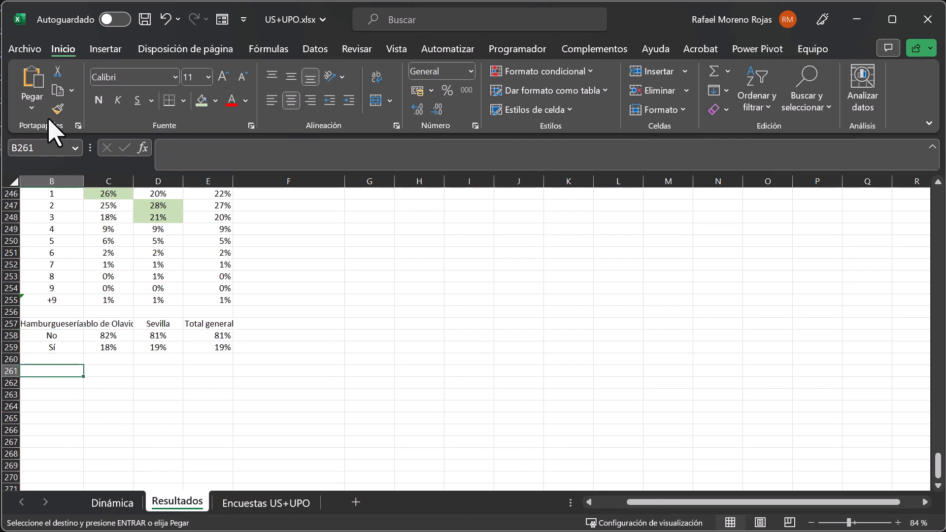
left_click(33, 107)
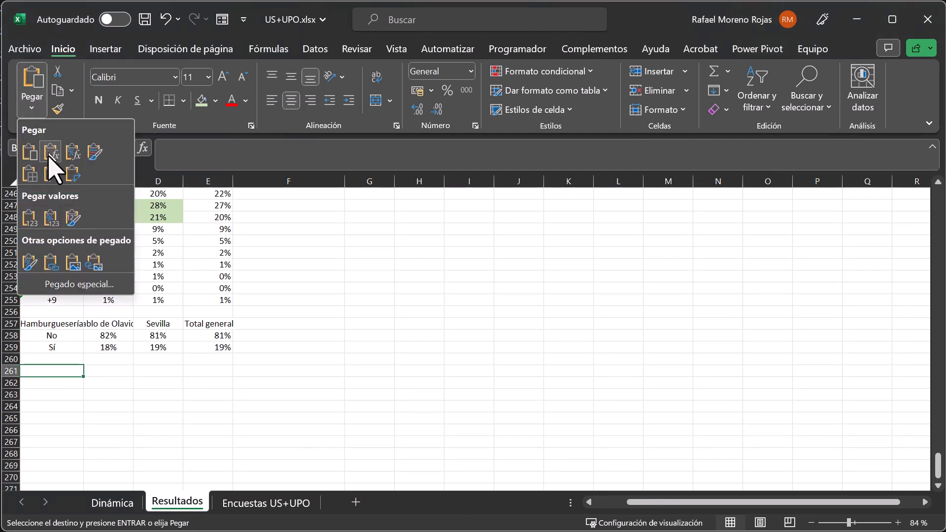
left_click(75, 284)
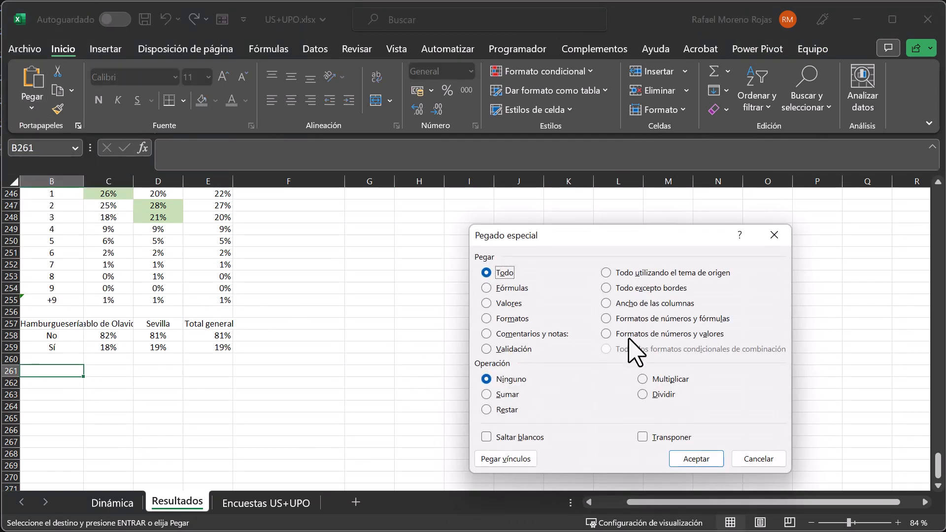
left_click(633, 335)
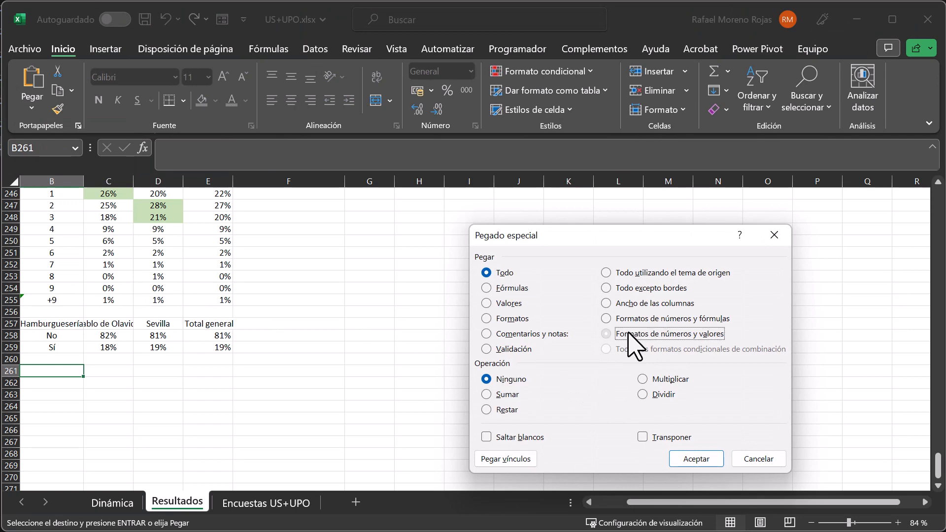
left_click(696, 459)
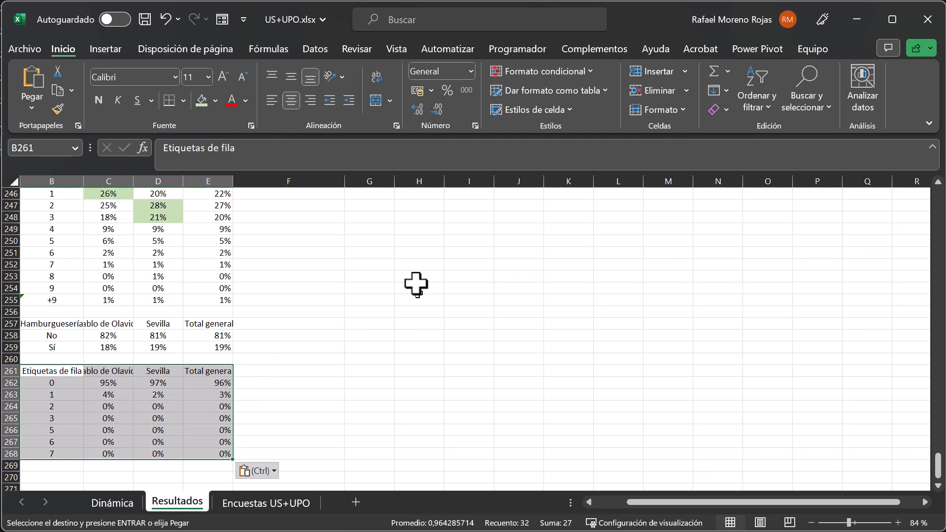
Select the empty cell B270 below the pasted wine table on Resultados.
scroll(413, 276, "up", 14)
scroll(412, 268, "up", 11)
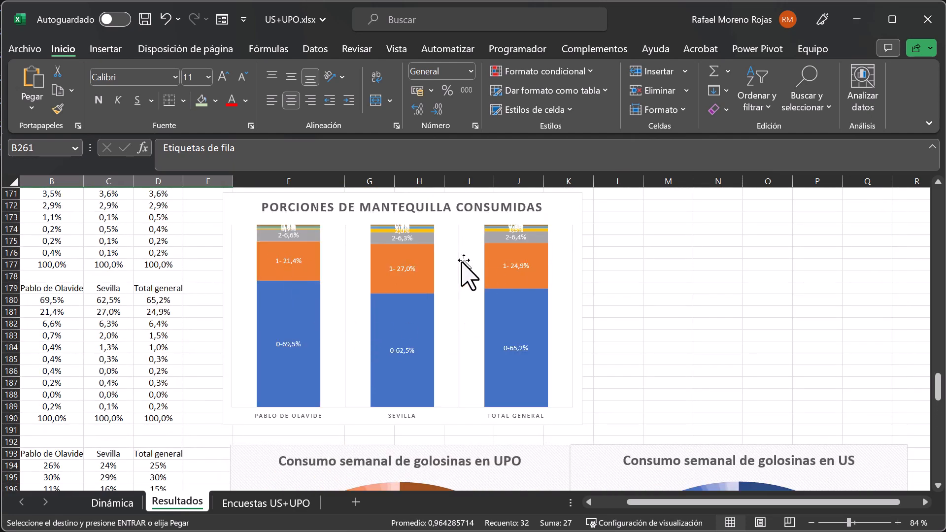
scroll(397, 301, "down", 3)
scroll(392, 291, "down", 17)
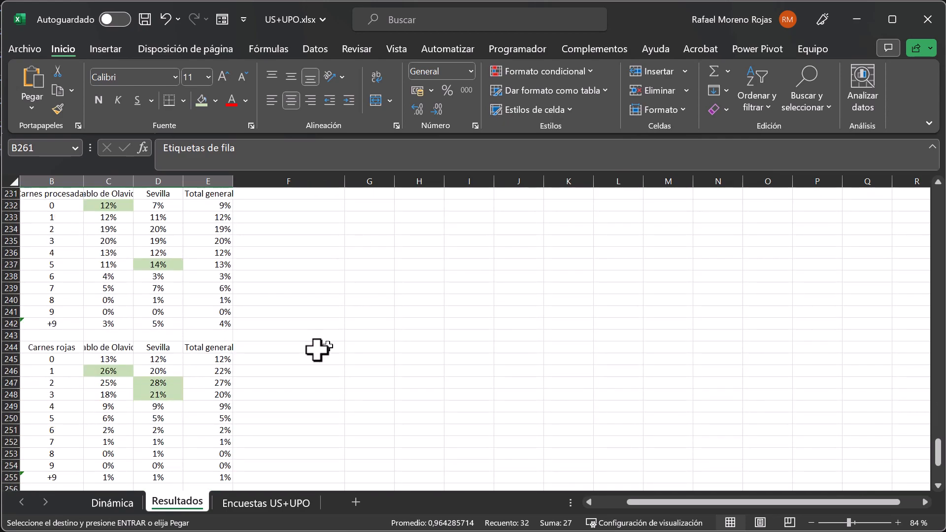
scroll(211, 391, "down", 8)
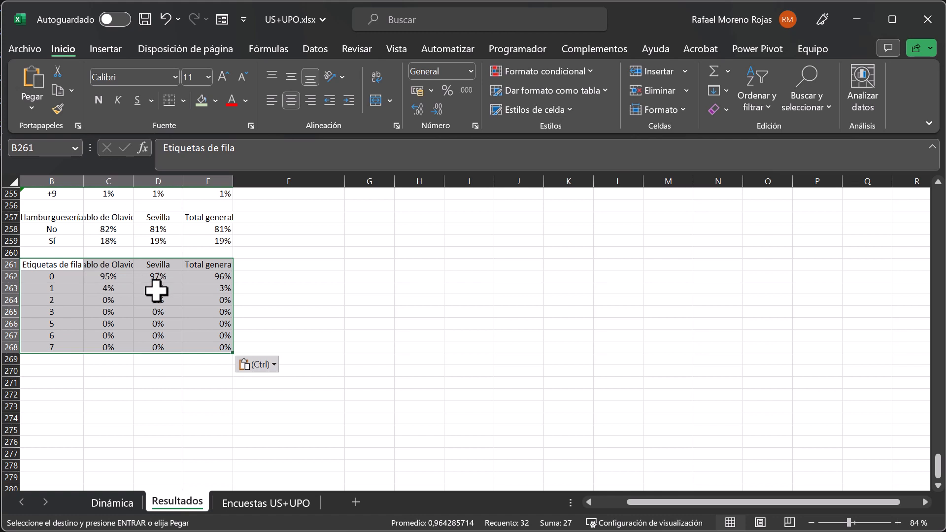
left_click(49, 373)
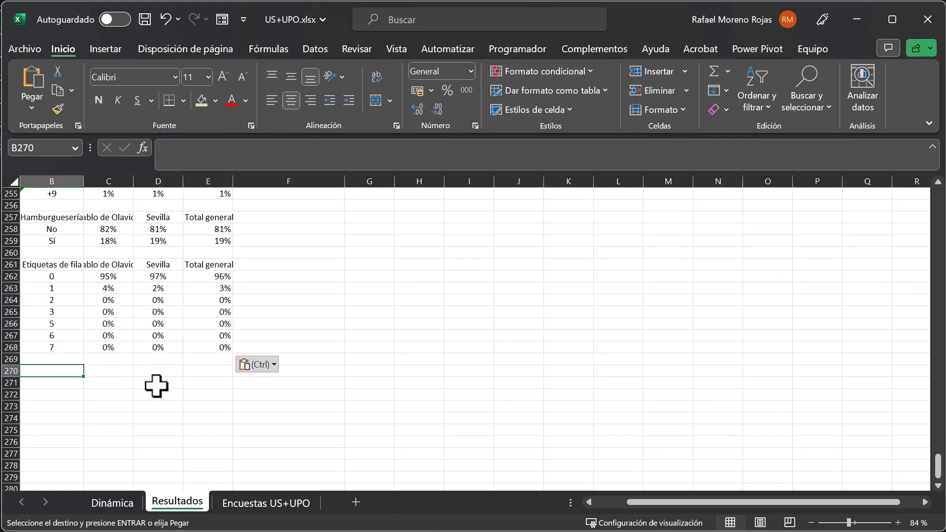